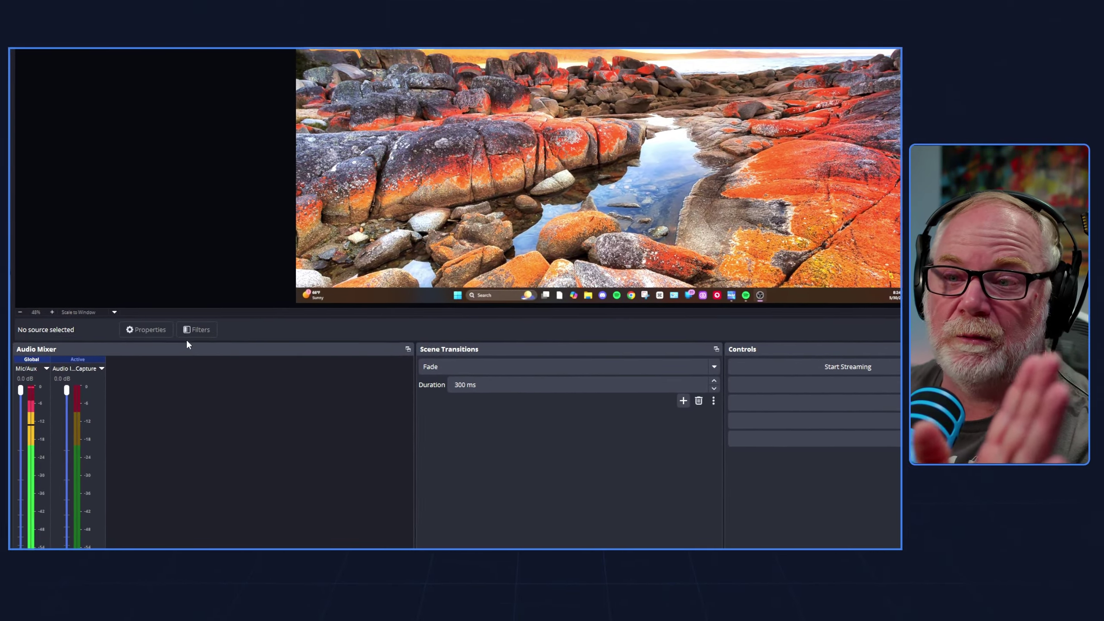
Open the audio filters for the Mic/Aux source and set the Noise Suppression method to RNNoise (good quality, more CPU usage).
click(46, 369)
click(50, 440)
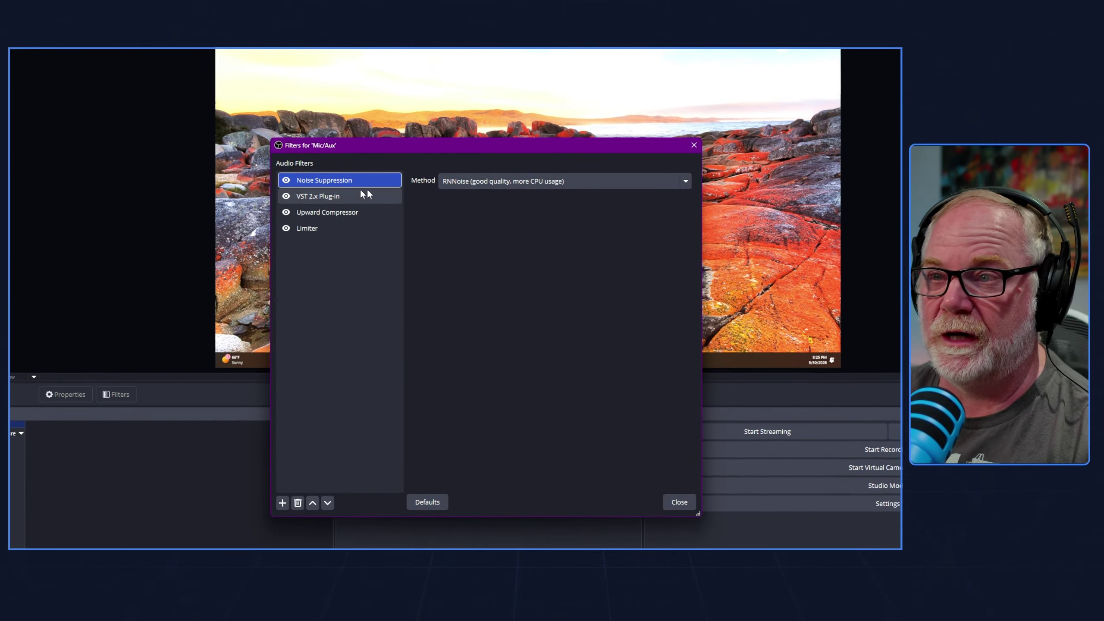
click(517, 186)
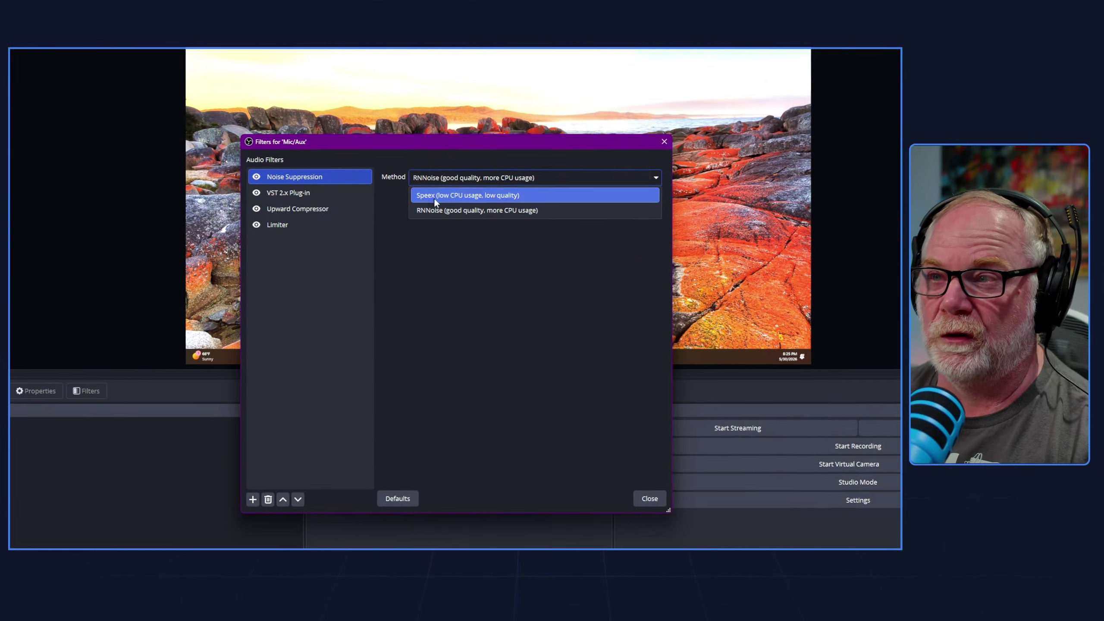
click(452, 207)
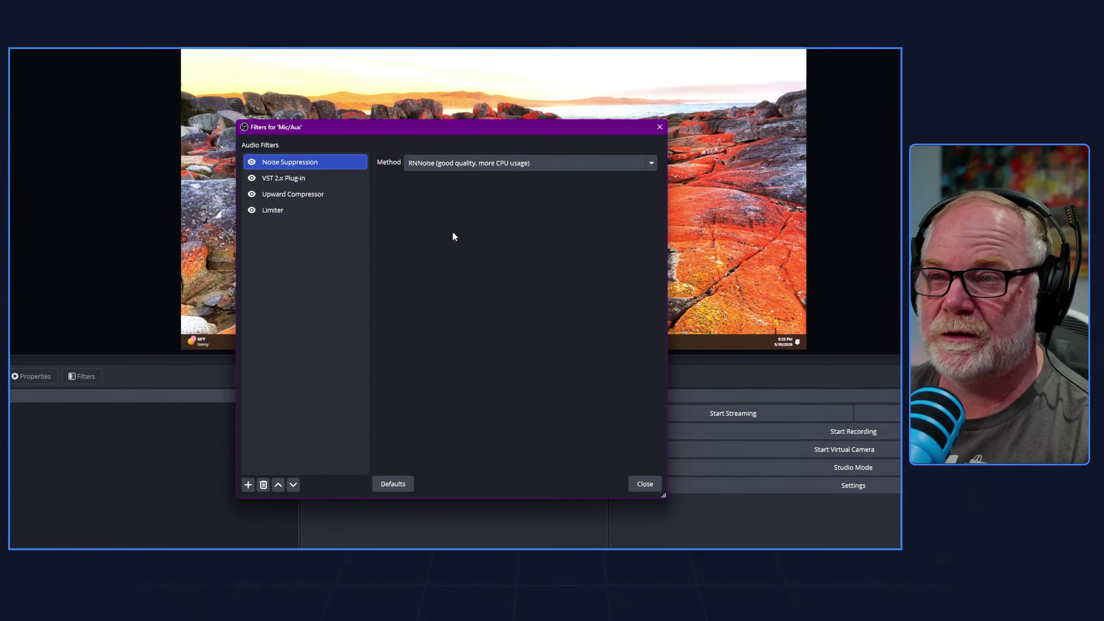
Open the reaeq-standalone plug-in interface of the VST 2.x Plug-in filter and inspect its equalizer bands.
click(302, 189)
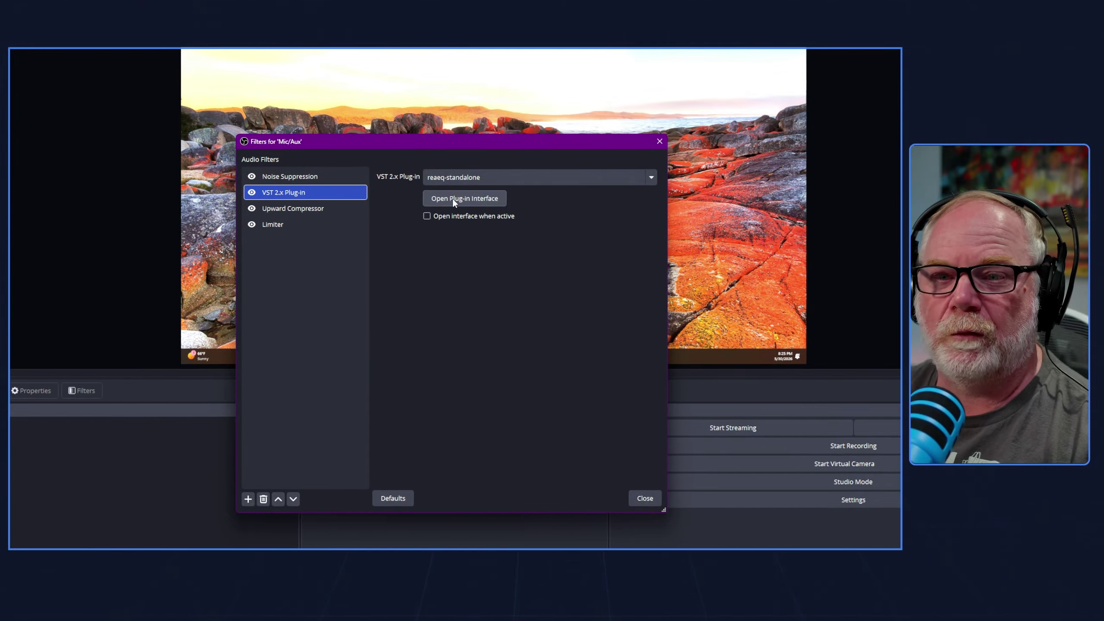
click(453, 199)
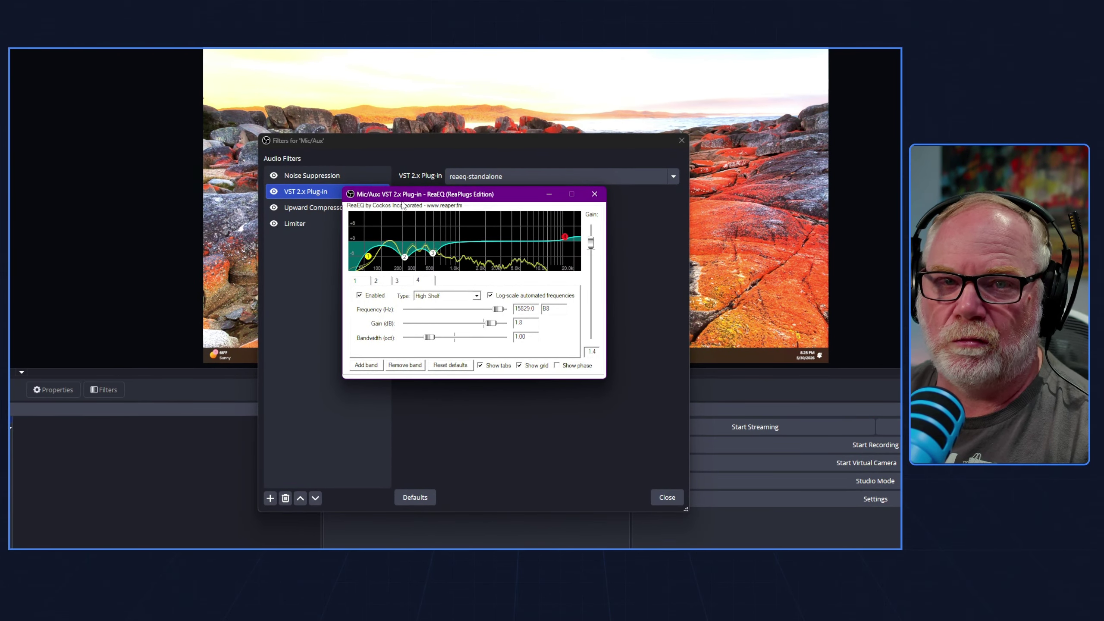
drag(412, 200, 416, 205)
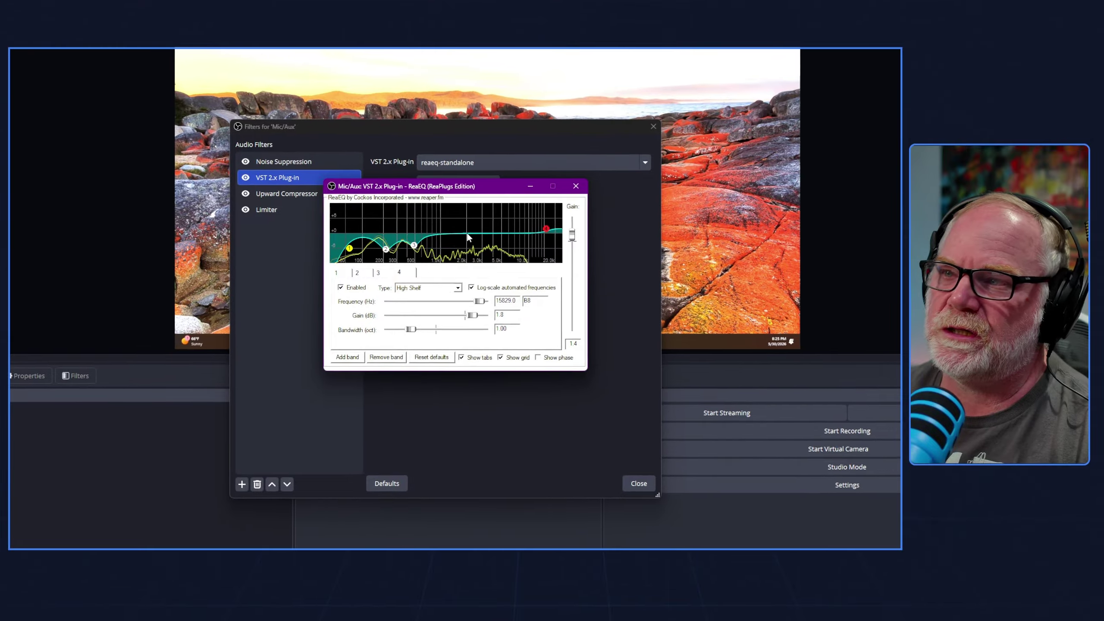
mouse_move(408, 246)
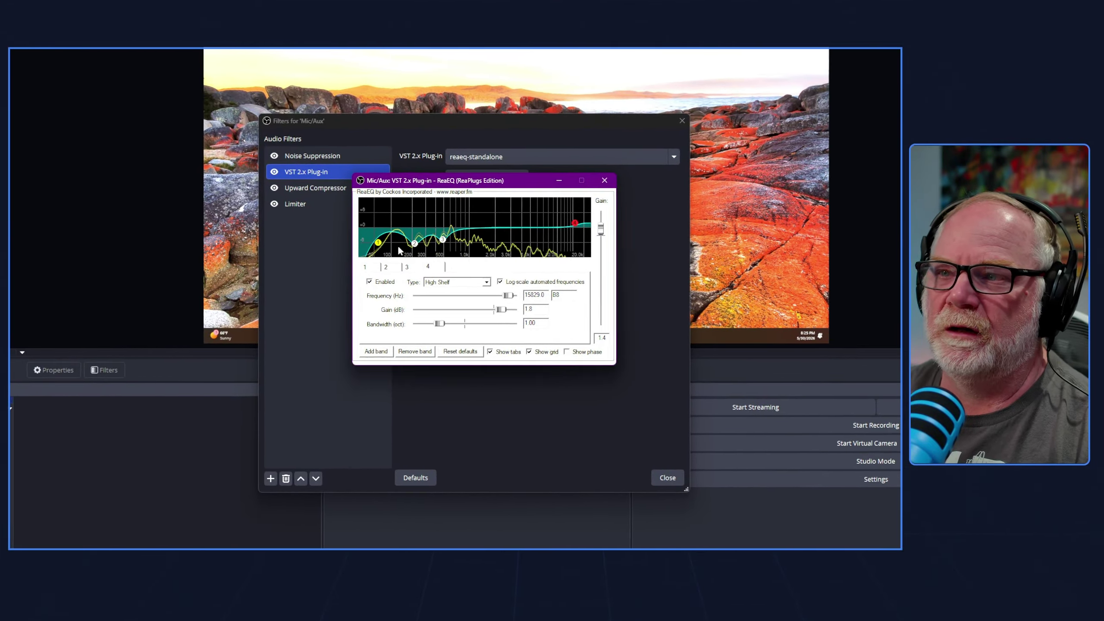
mouse_move(392, 249)
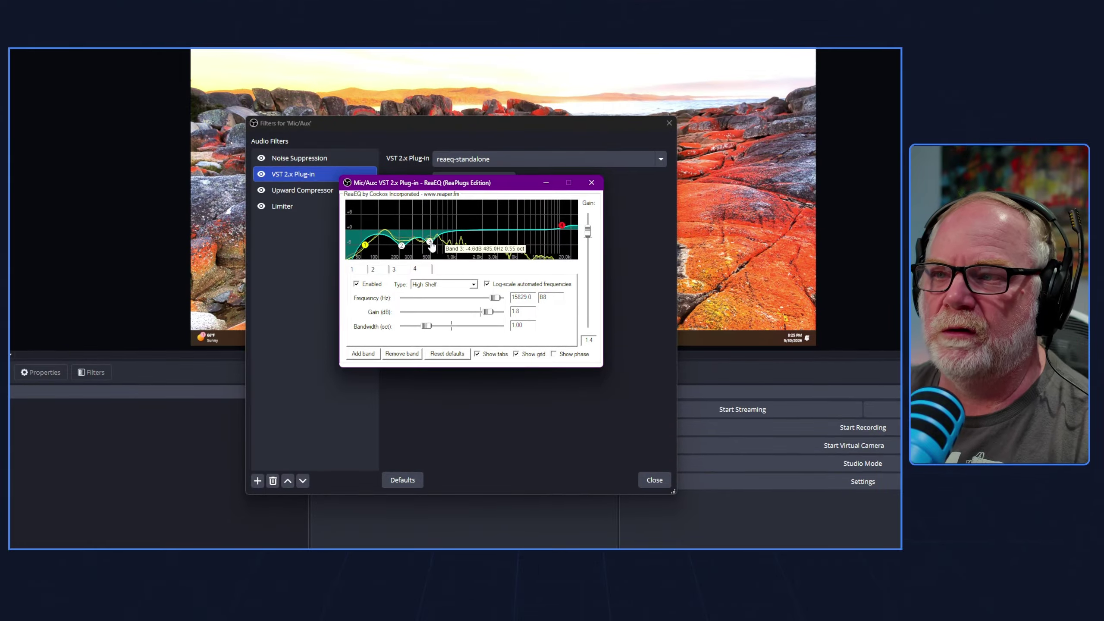
Adjust ReaEQ band 2 to about 208.9 Hz and -5.8 dB, and band 3 to about 485 Hz and -4.4 dB.
click(411, 248)
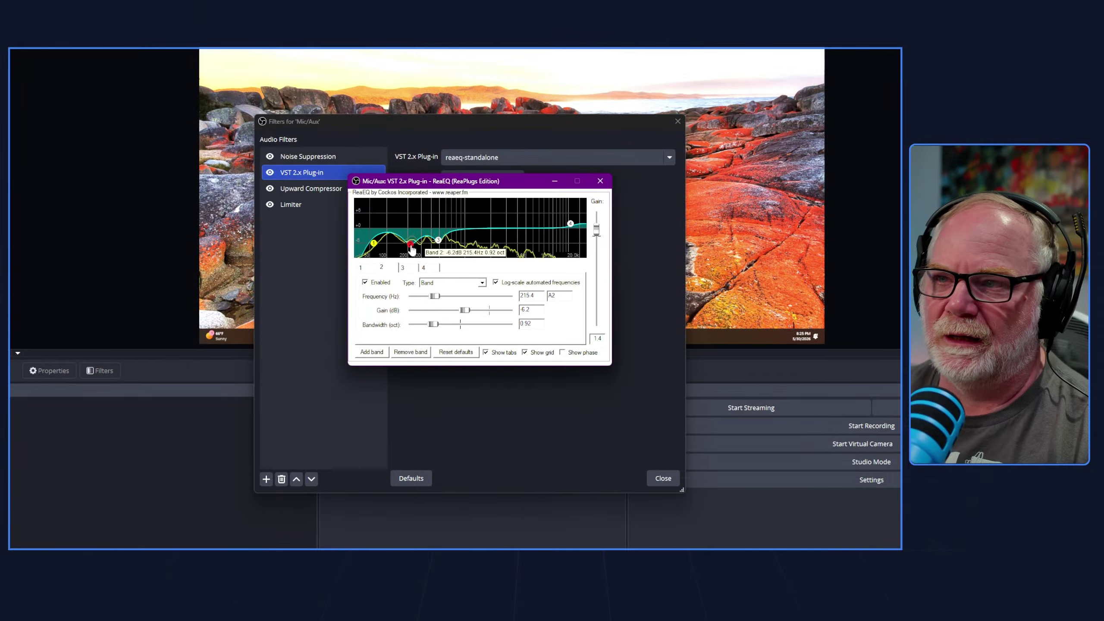
drag(411, 248, 408, 243)
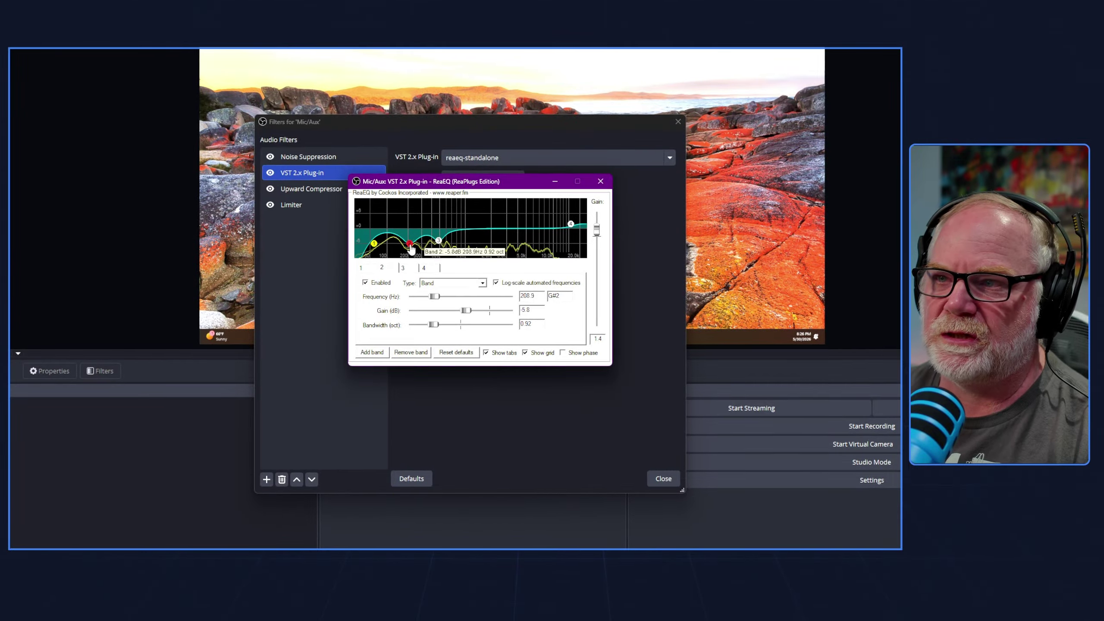
click(433, 241)
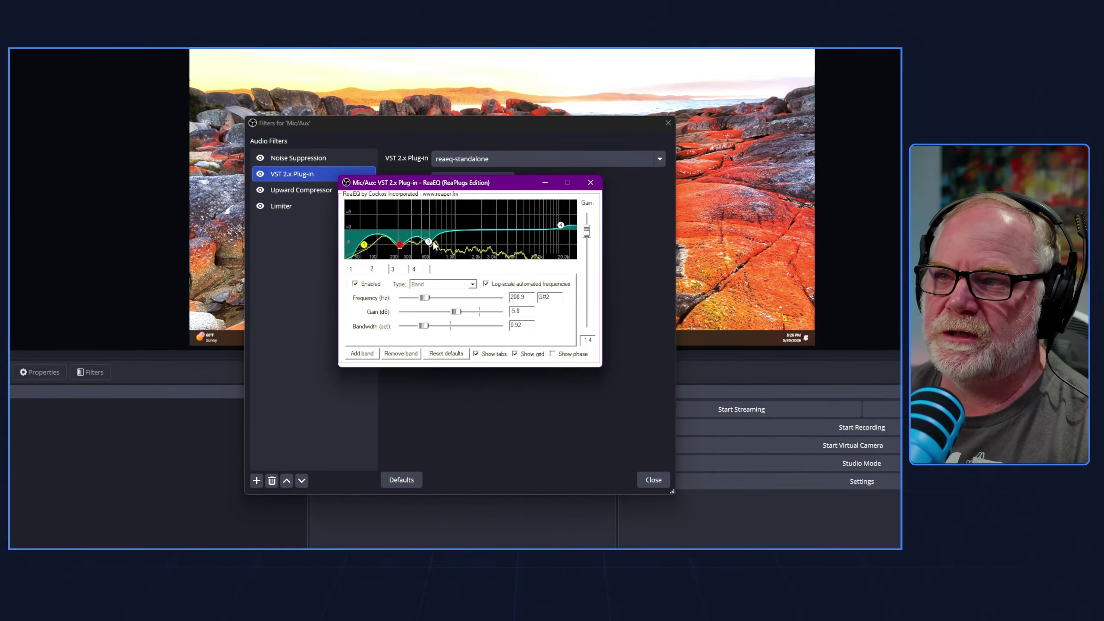
drag(433, 246, 433, 245)
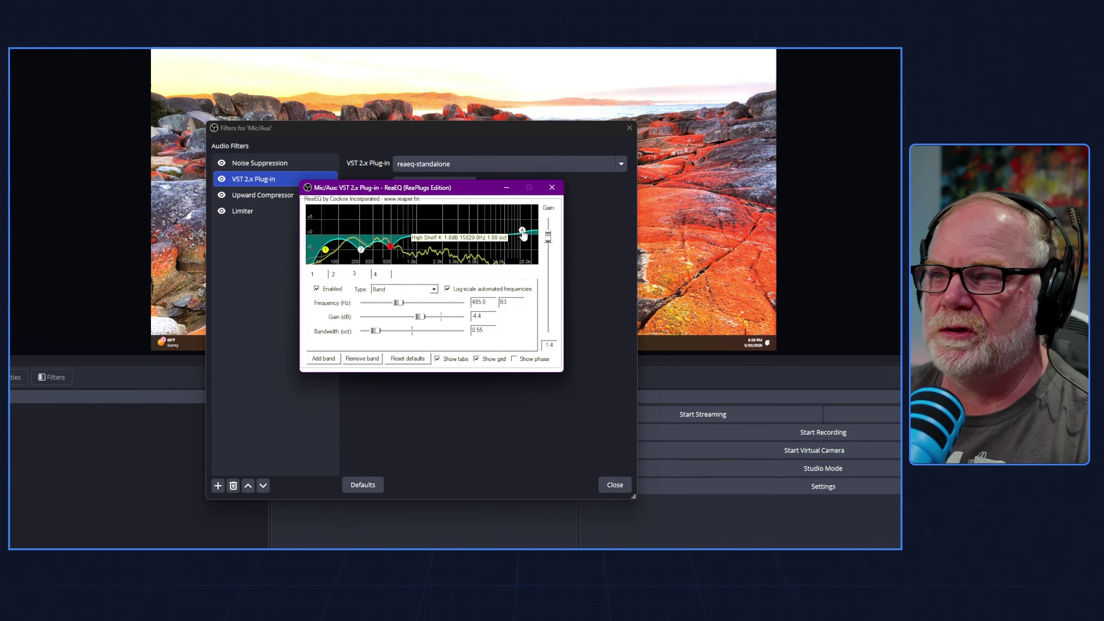
Adjust the ReaEQ band 4 high shelf to about 15227 Hz with 1.6 dB gain, and close the equalizer window.
click(522, 231)
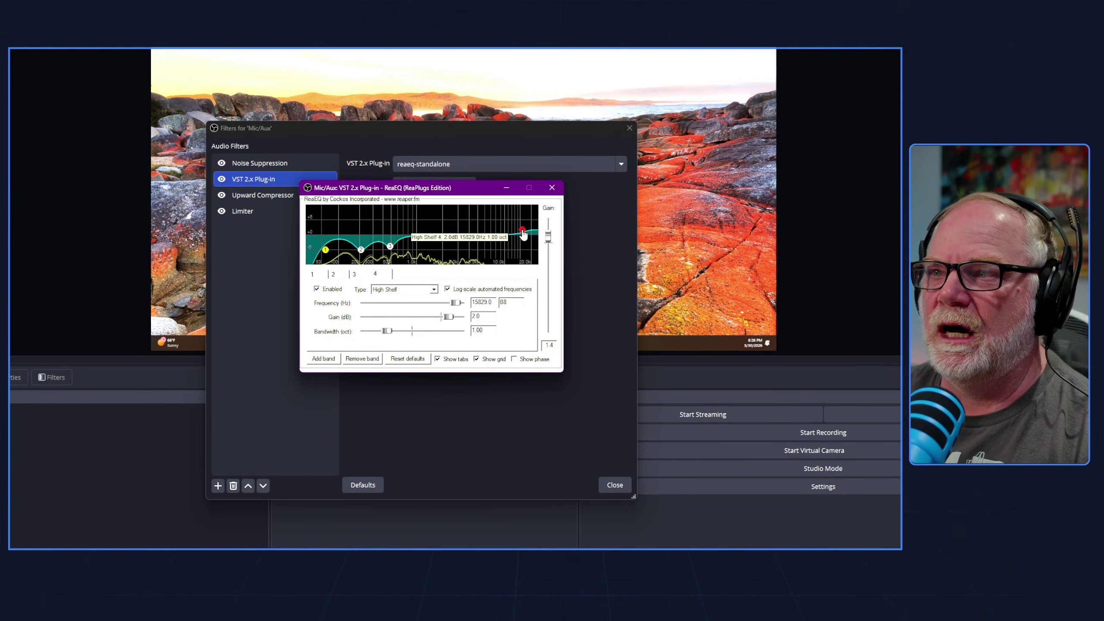
drag(523, 234, 522, 235)
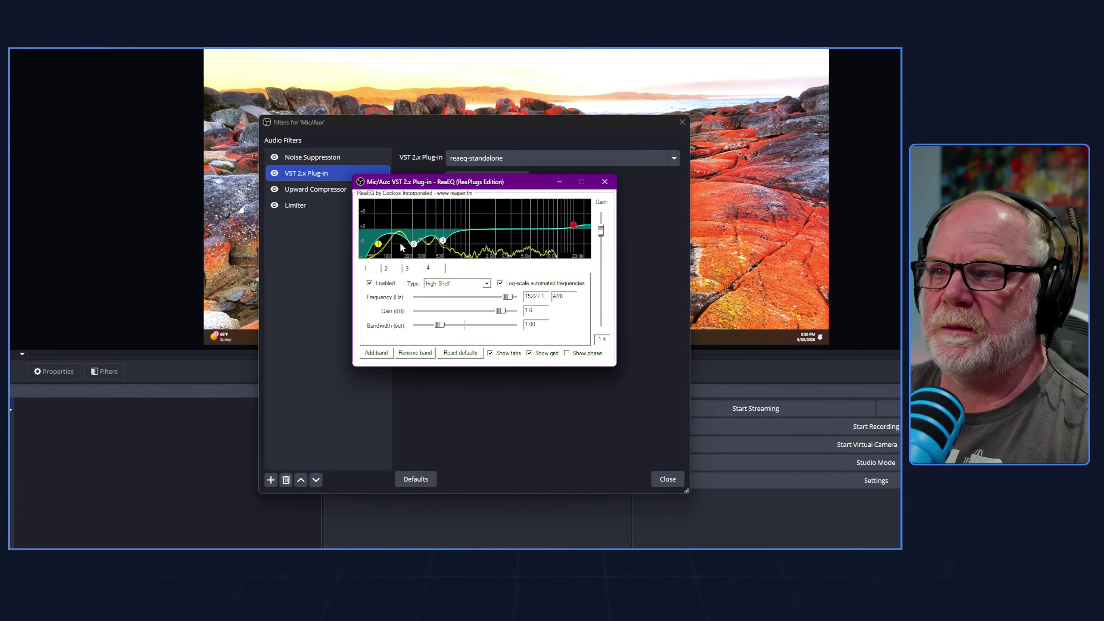
mouse_move(384, 249)
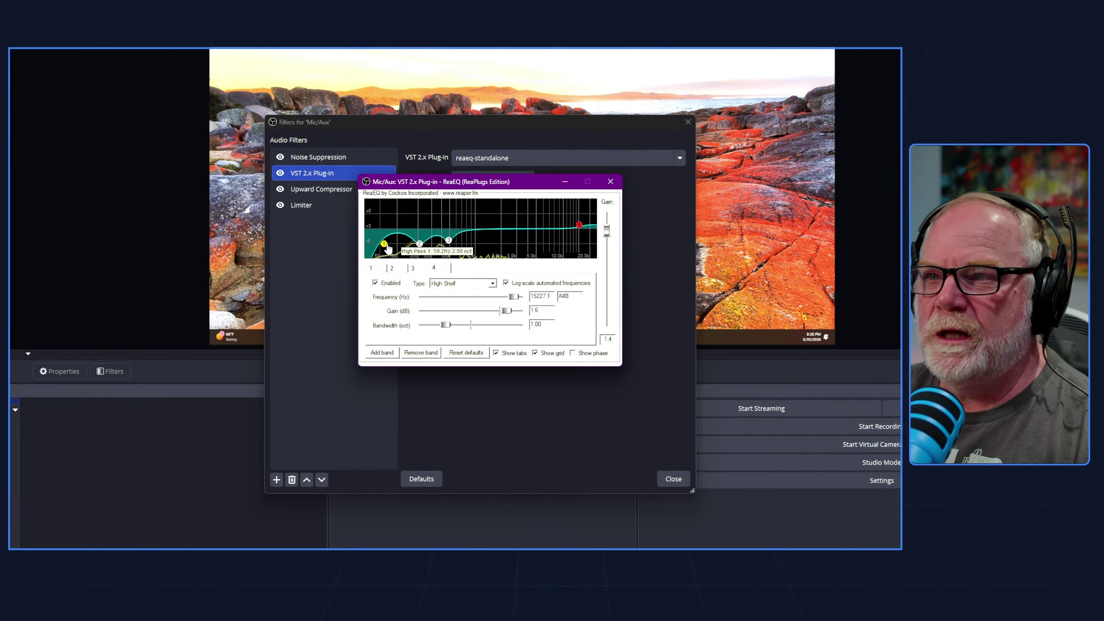
mouse_move(451, 242)
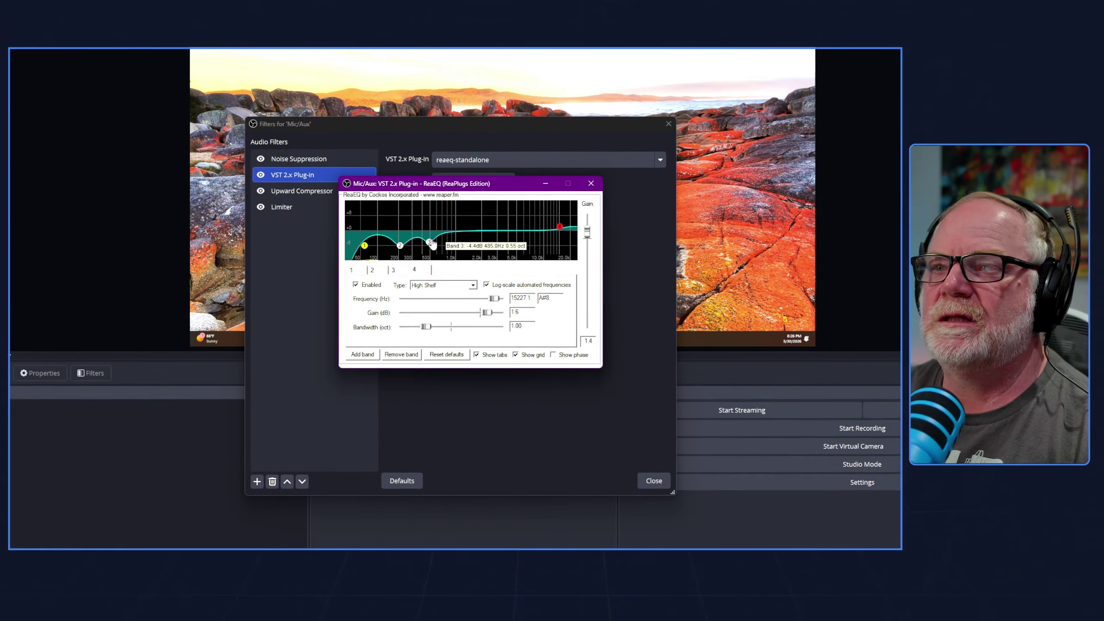
mouse_move(400, 246)
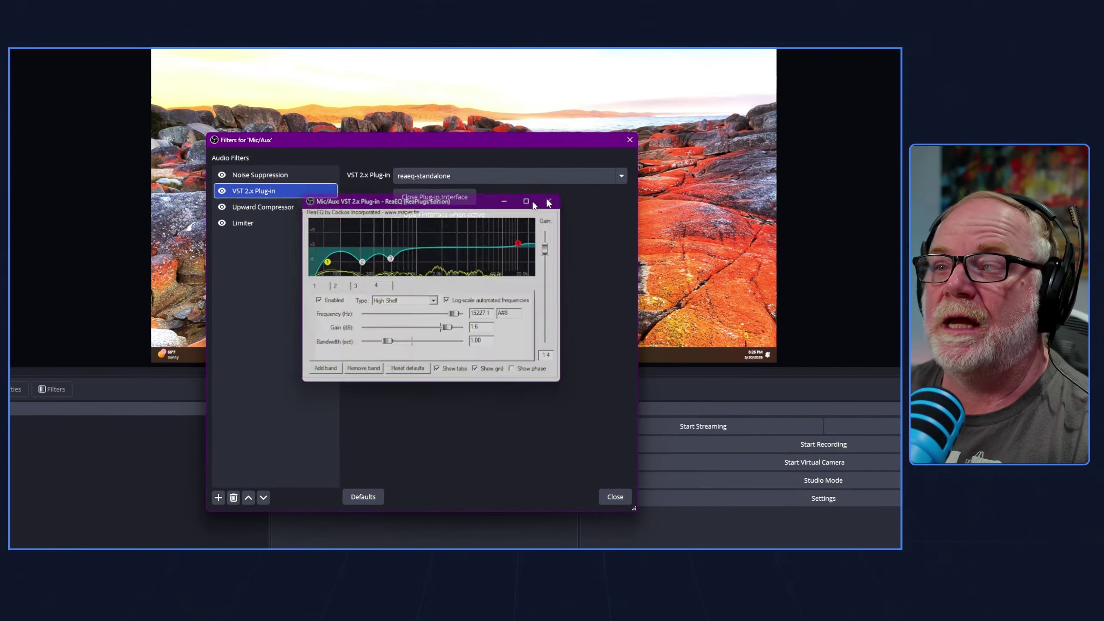
click(543, 201)
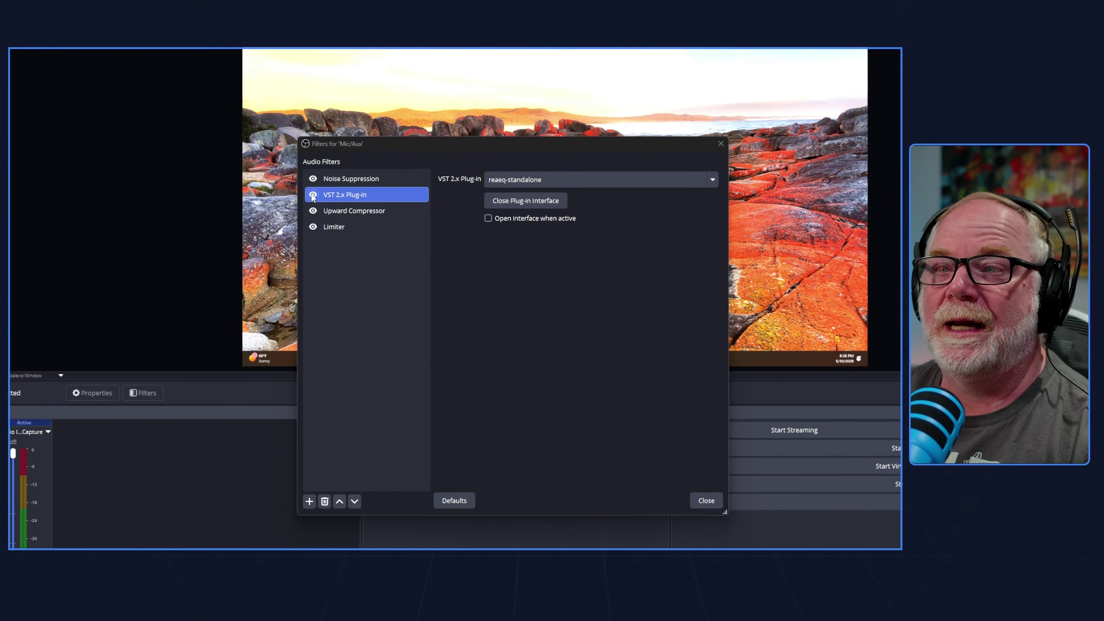
Reopen the ReaEQ interface of the VST 2.x Plug-in filter to review the equalizer curve, and close it.
click(313, 195)
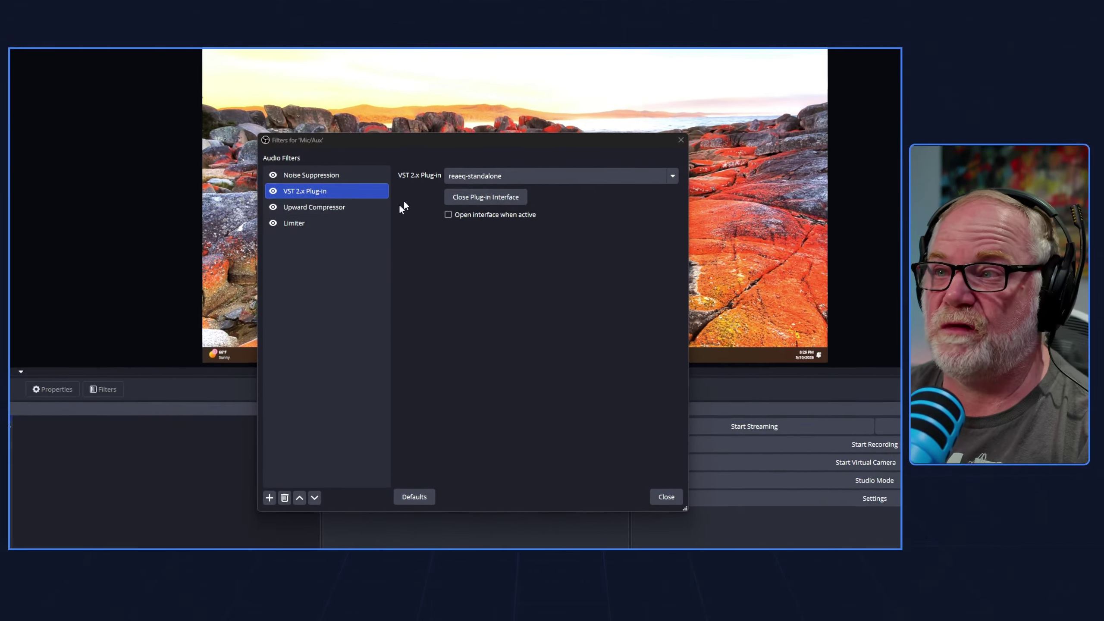
click(484, 200)
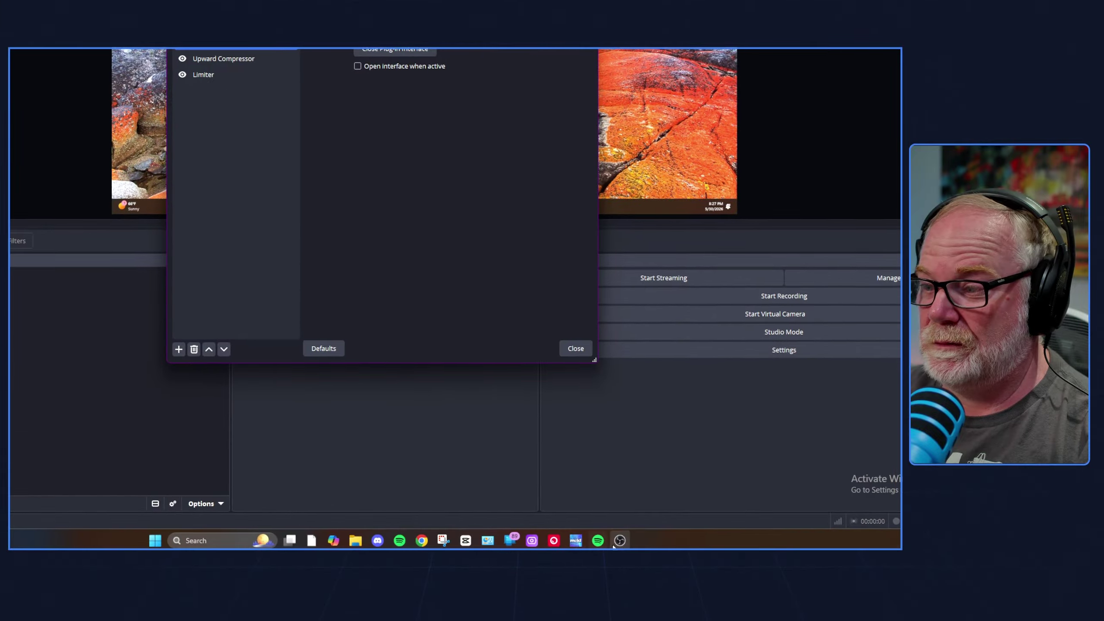
mouse_move(617, 537)
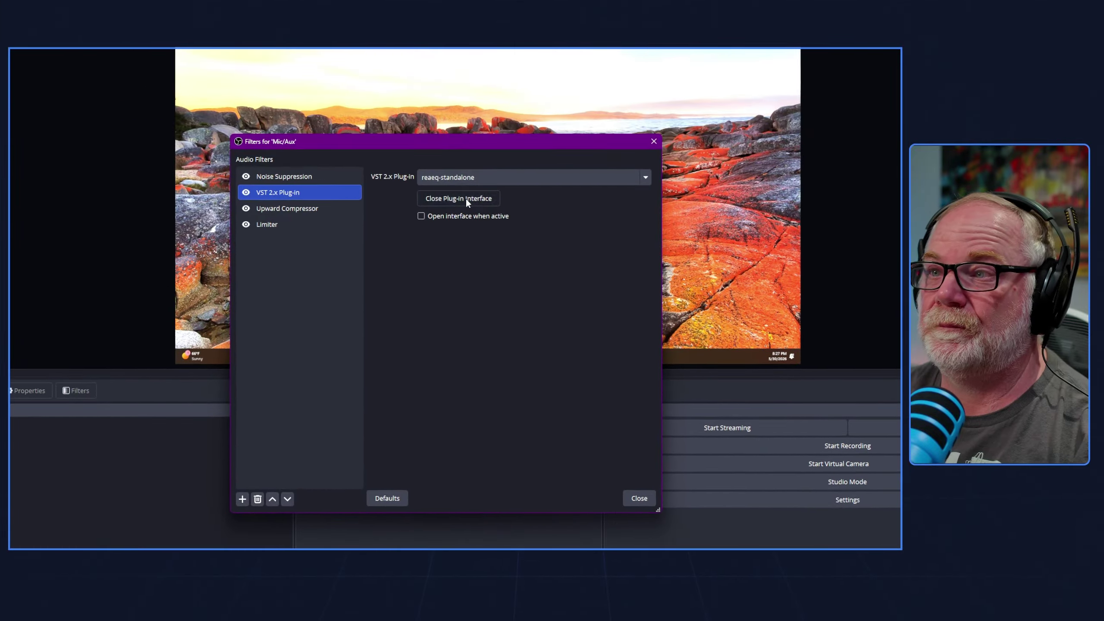
click(341, 209)
click(354, 195)
click(487, 197)
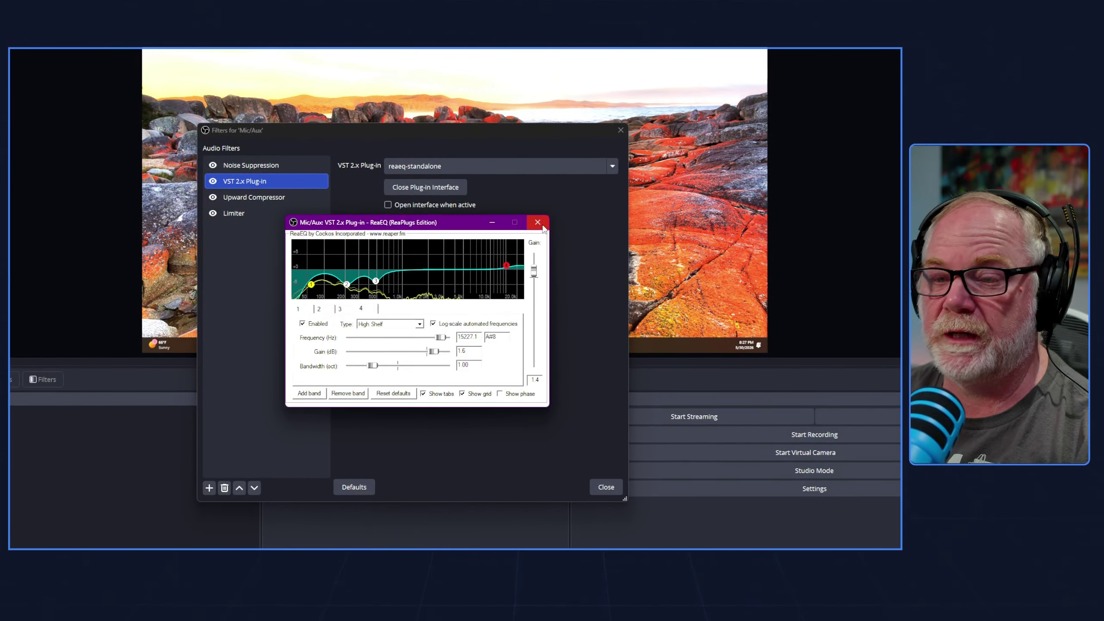
click(541, 225)
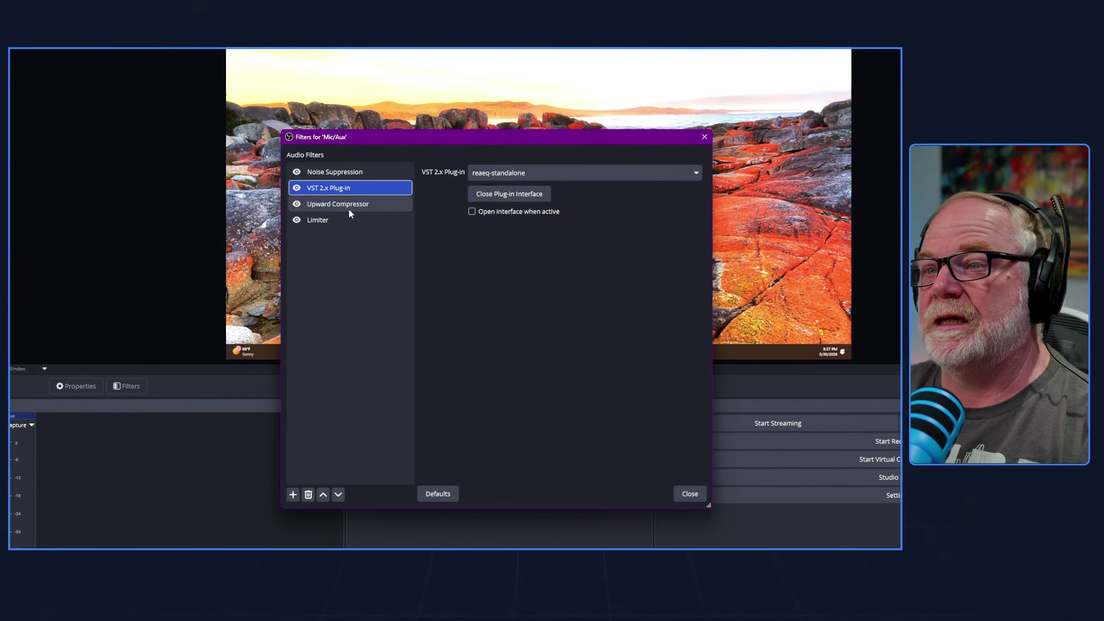
Examine the Upward Compressor settings and compare the Noise Suppression and Limiter filters at the two ends of the chain.
click(349, 204)
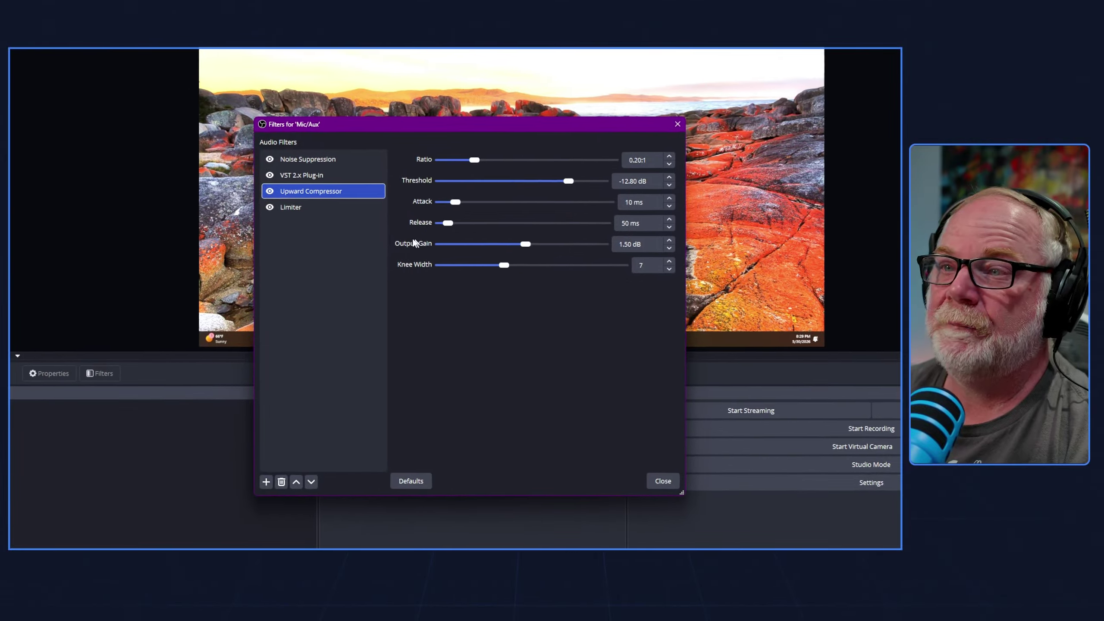
click(230, 184)
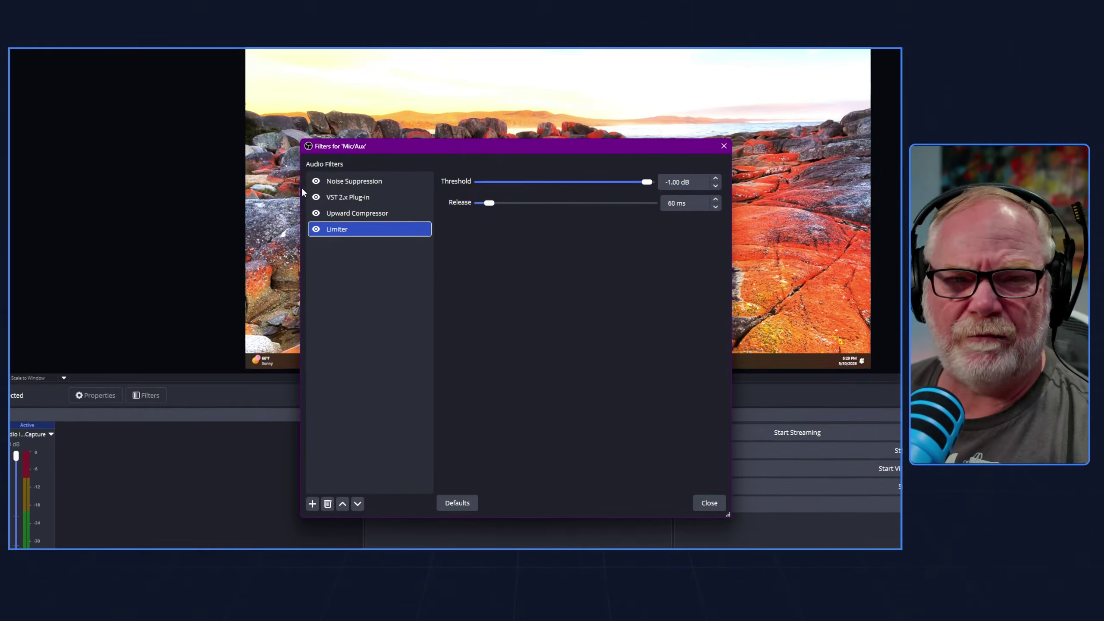
click(349, 184)
click(340, 233)
click(349, 184)
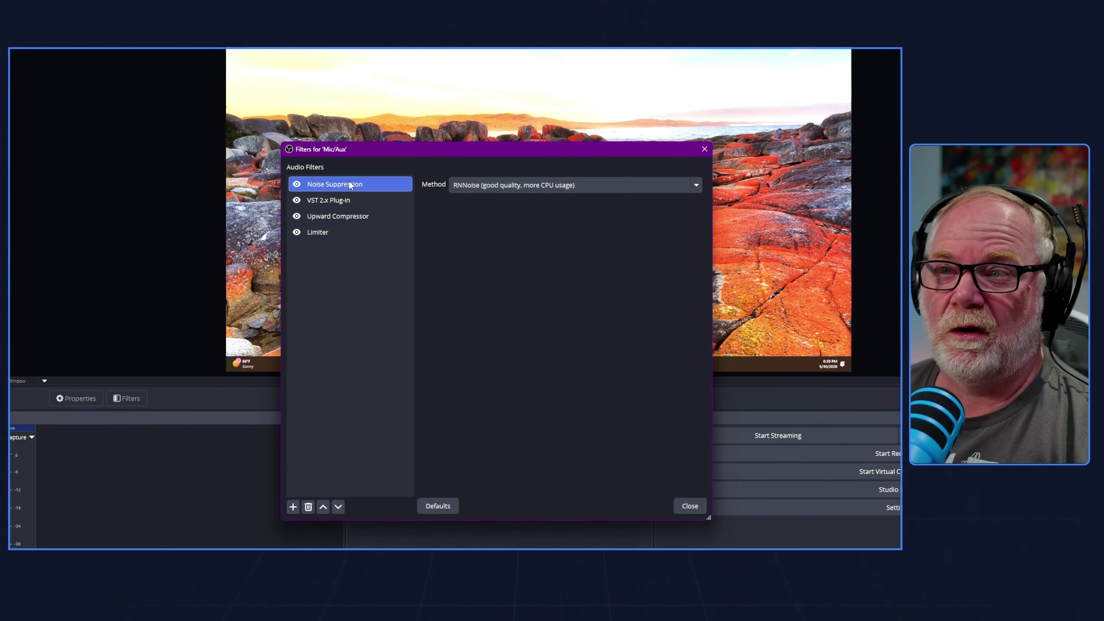
click(336, 232)
click(351, 185)
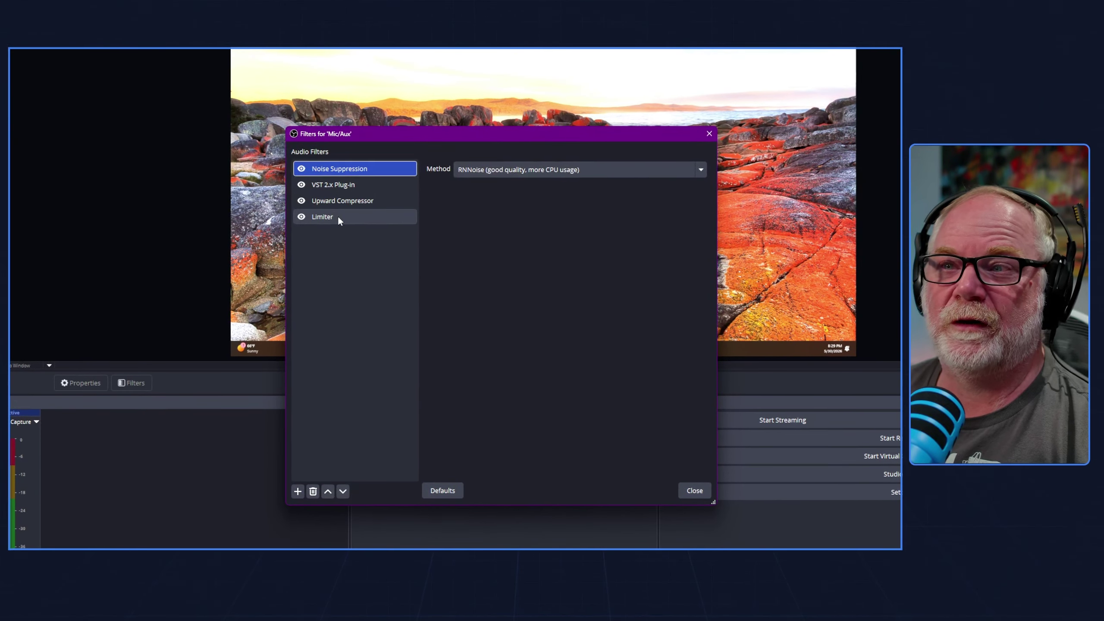
click(338, 216)
click(346, 174)
click(331, 217)
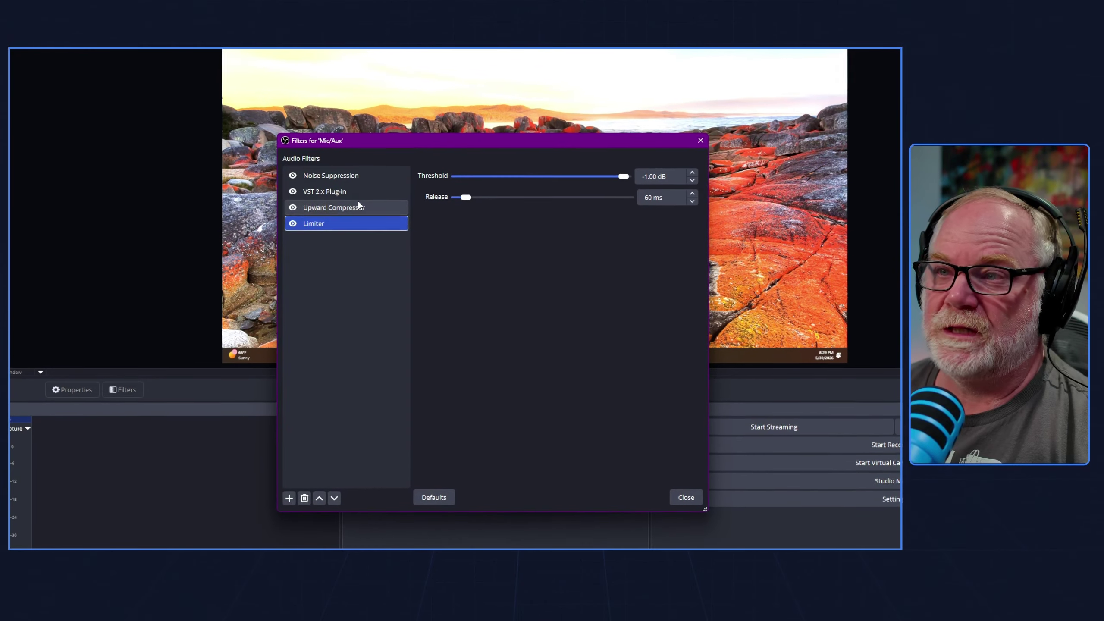
Examine the VST 2.x Plug-in and Upward Compressor filters in the middle of the Mic/Aux filter chain.
click(360, 187)
click(361, 203)
click(367, 185)
click(361, 209)
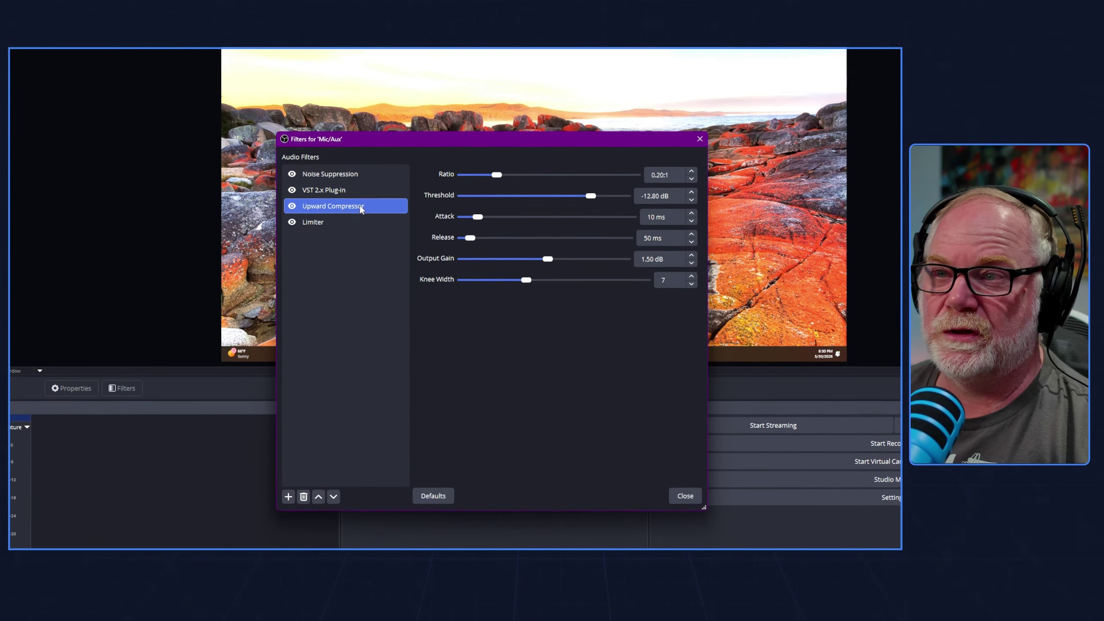
click(367, 194)
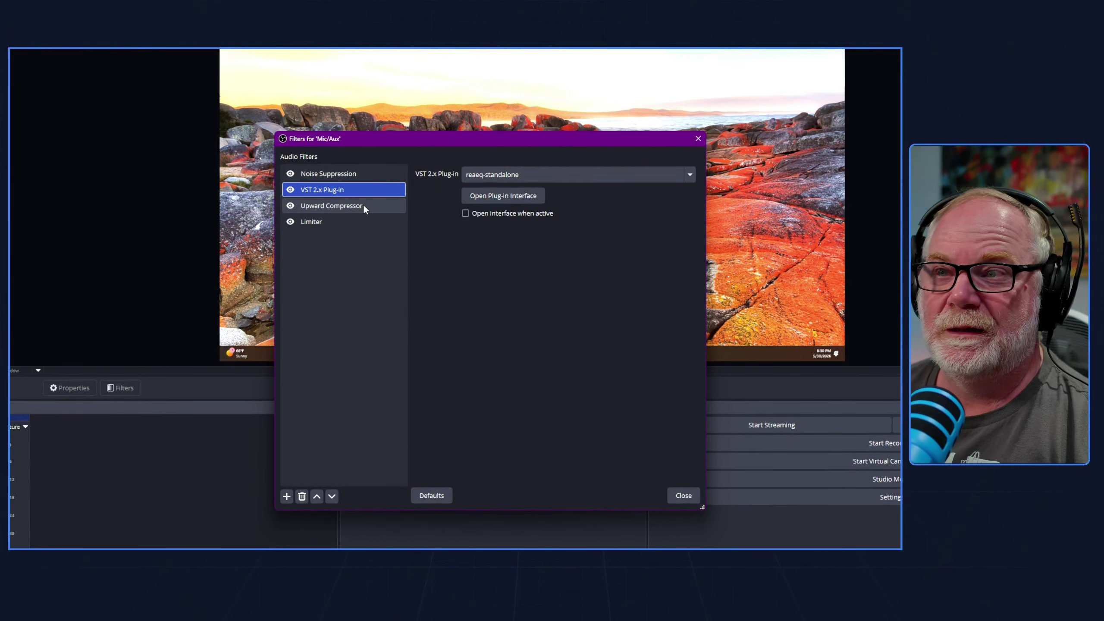
click(363, 206)
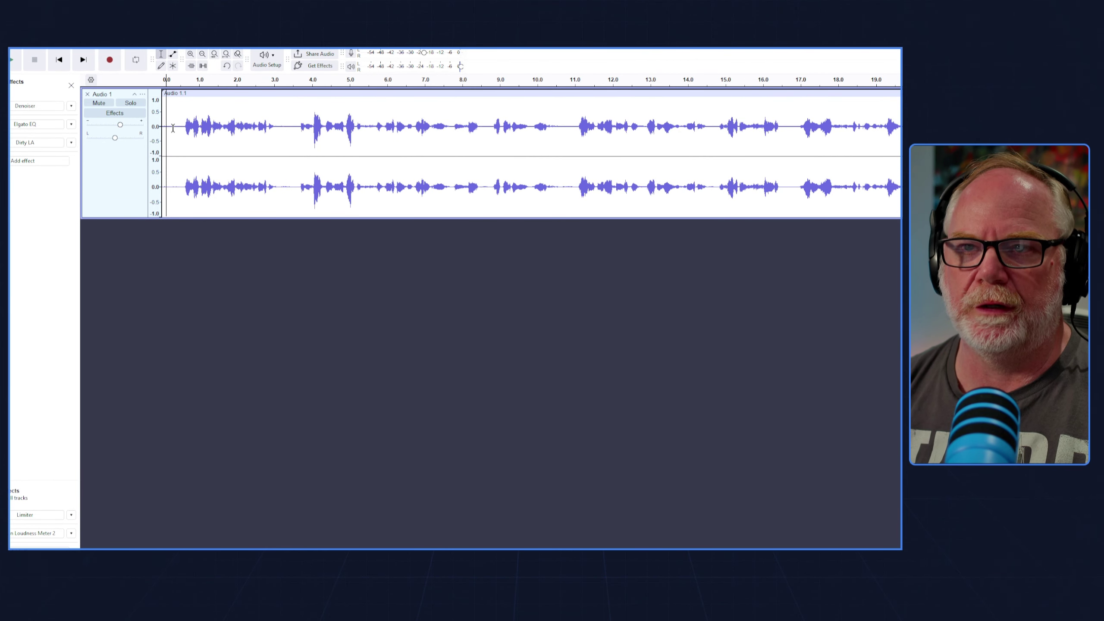
Switch to Audacity and play back the recorded Audio 1 track from its beginning.
key(space)
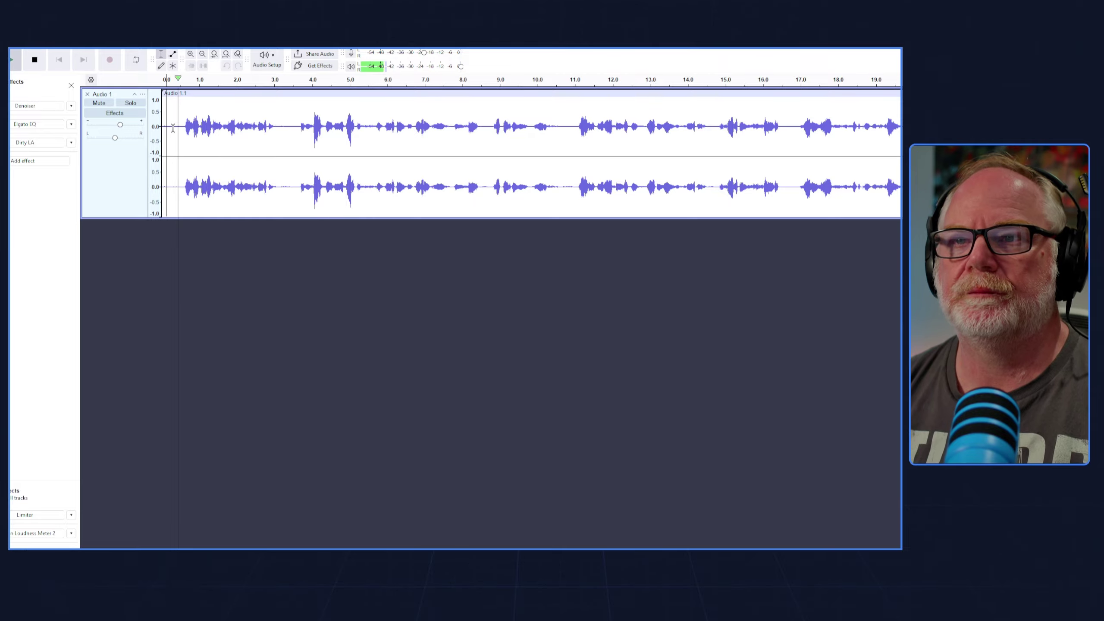
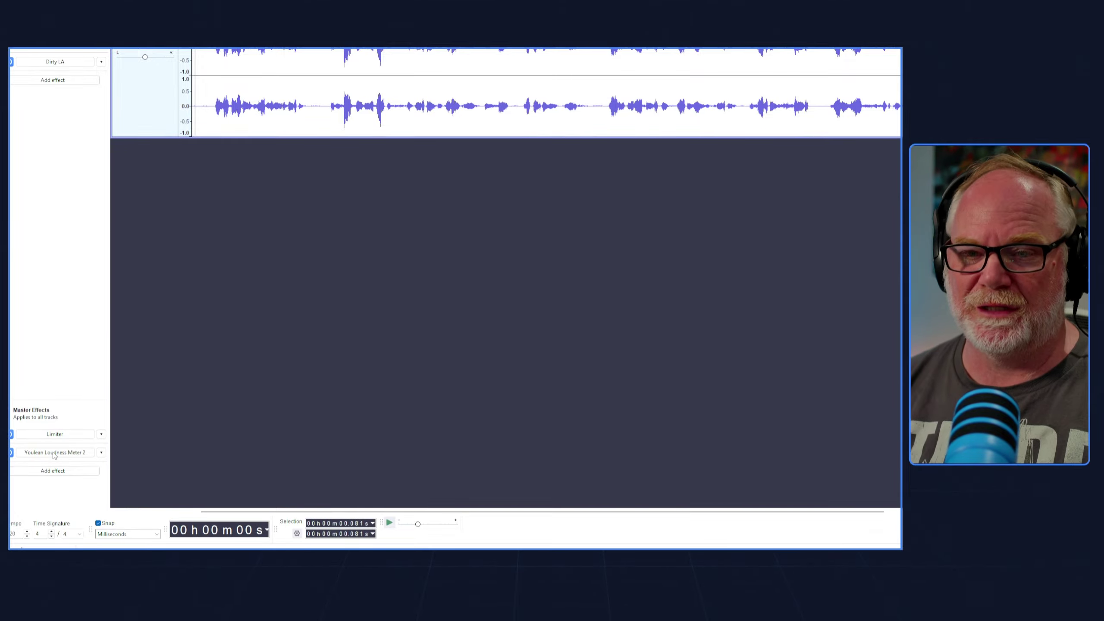
Open the Youlean Loudness Meter 2 master effect and toggle the Elgato EQ realtime effect on the Audio 1 track.
click(54, 453)
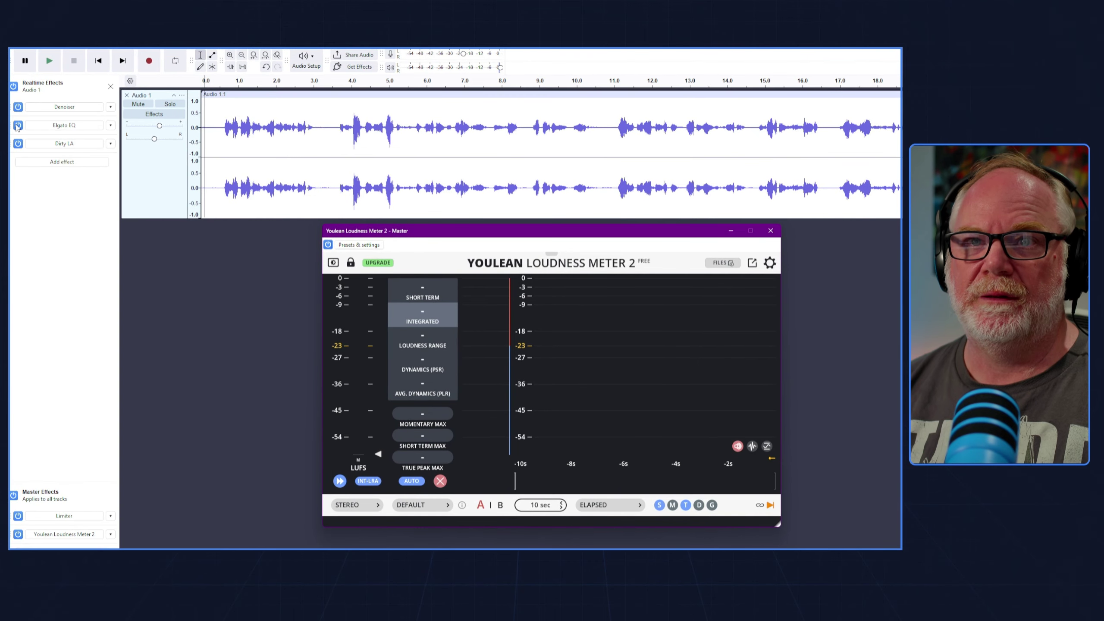
click(18, 125)
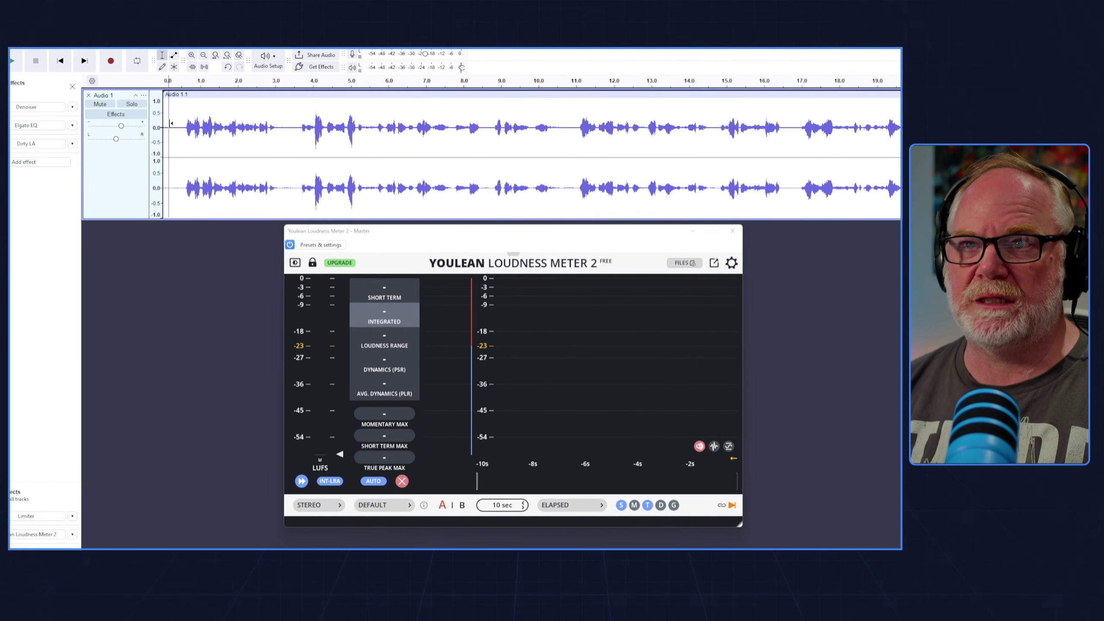
Play back the Audio 1 track, review its integrated loudness in the Youlean Loudness Meter 2, and close the meter.
key(space)
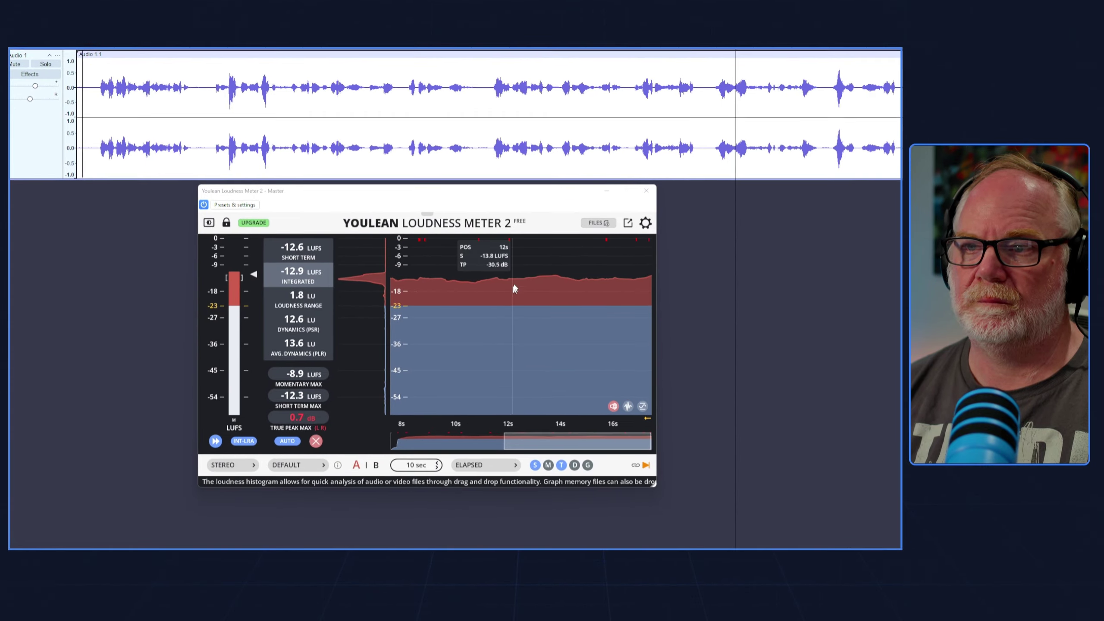
drag(530, 213, 506, 237)
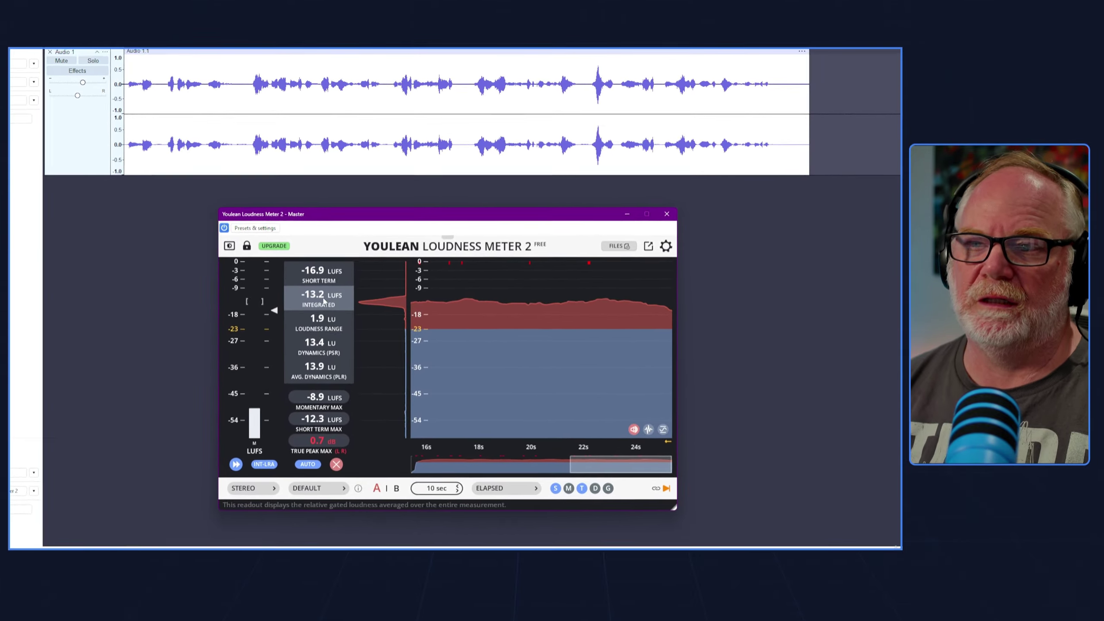
mouse_move(291, 301)
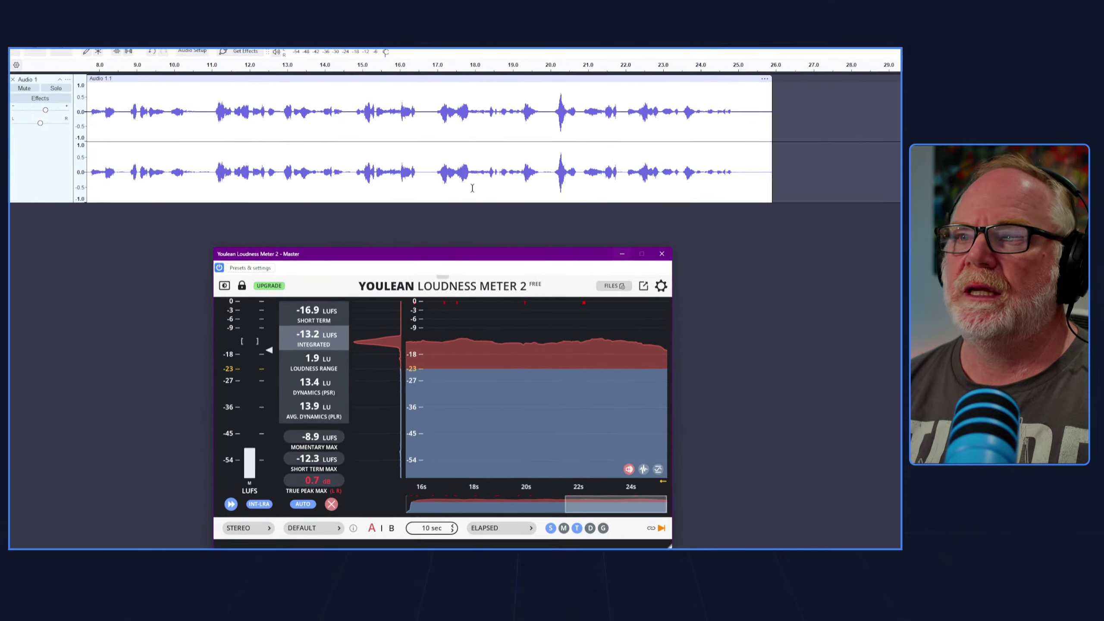
click(46, 175)
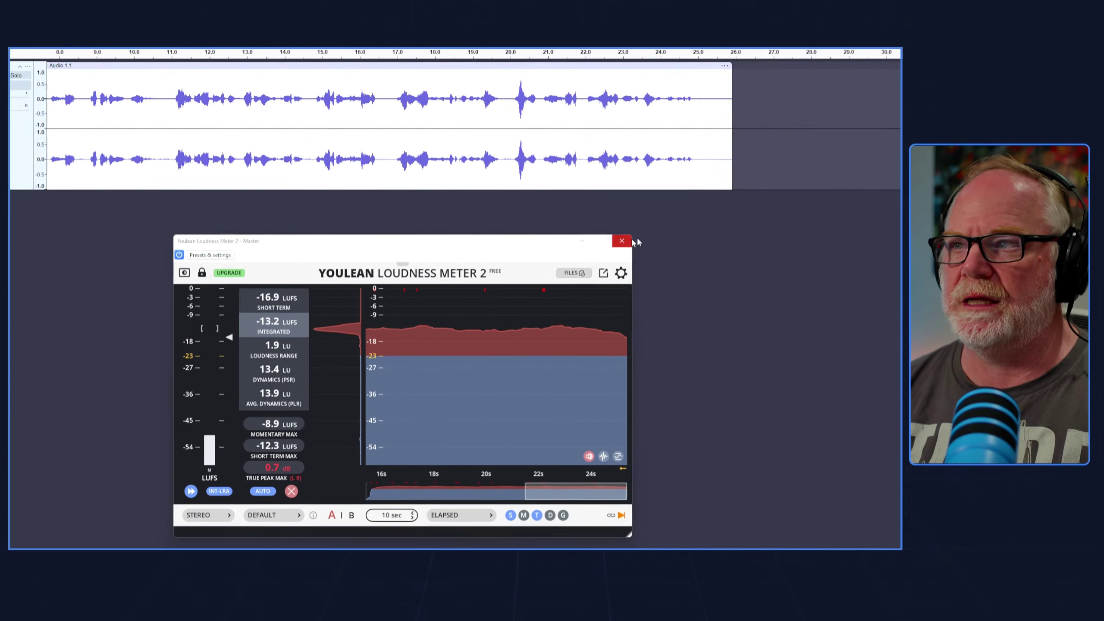
click(766, 265)
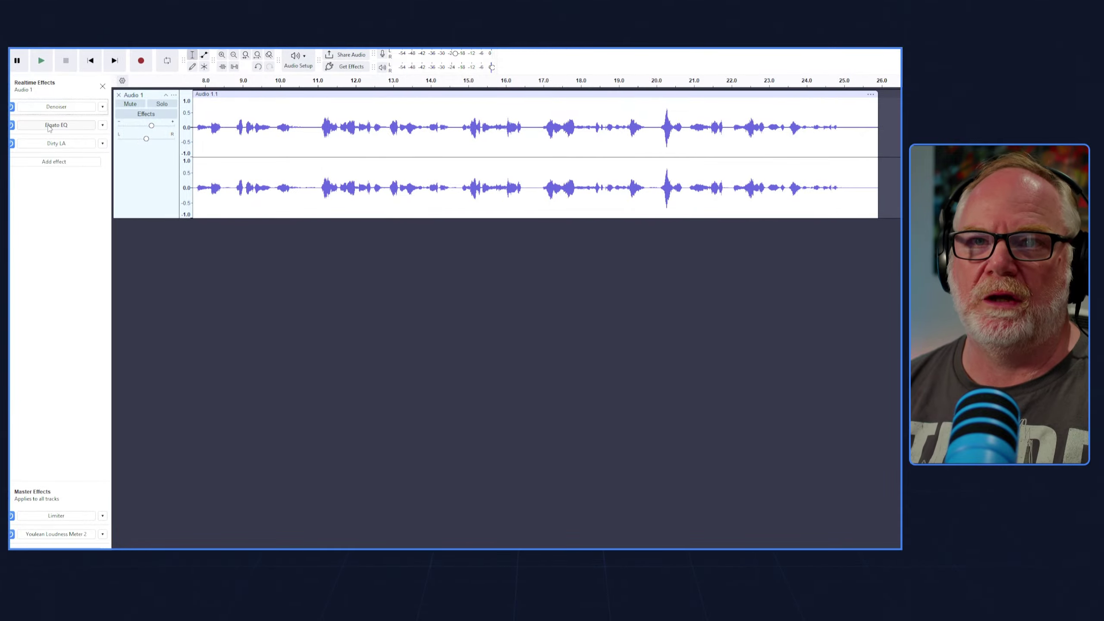
Open the Elgato EQ realtime effect on the Audio 1 track, examine its equalizer curve, and close it.
click(49, 127)
drag(571, 203, 528, 247)
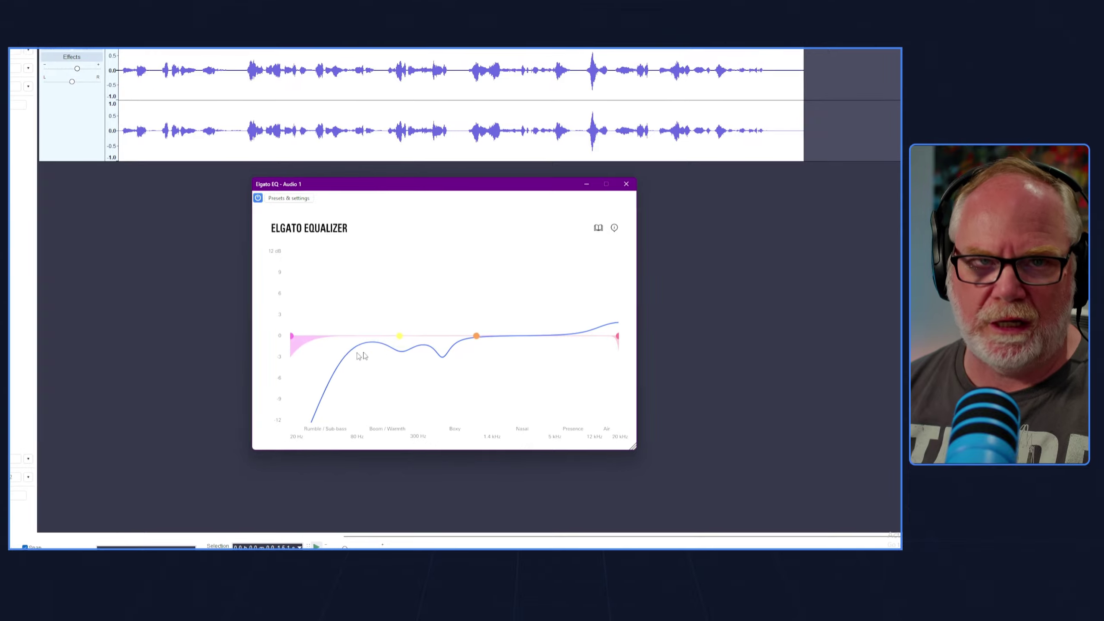
click(574, 219)
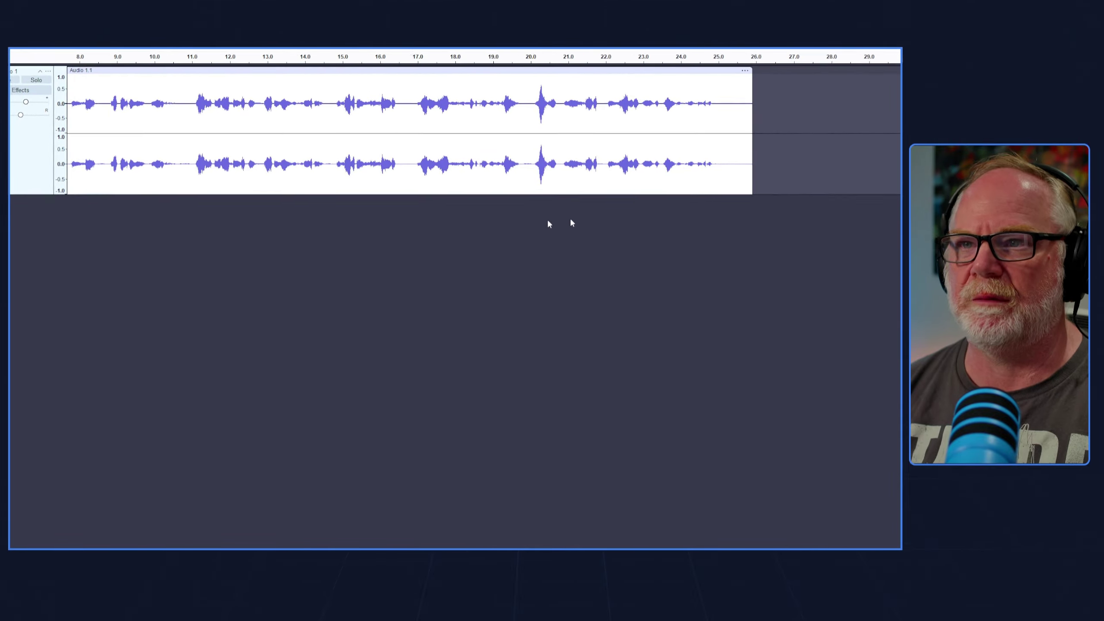
Open the Dirty LA realtime effect on the Audio 1 track and raise its Output level slightly during playback.
click(54, 140)
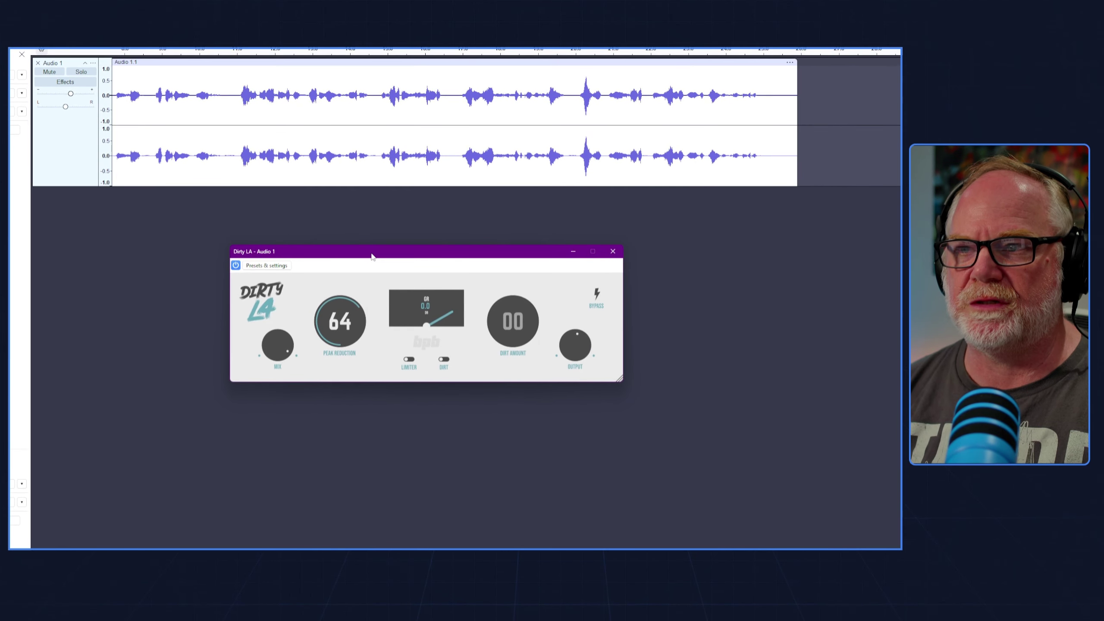
drag(374, 254, 383, 251)
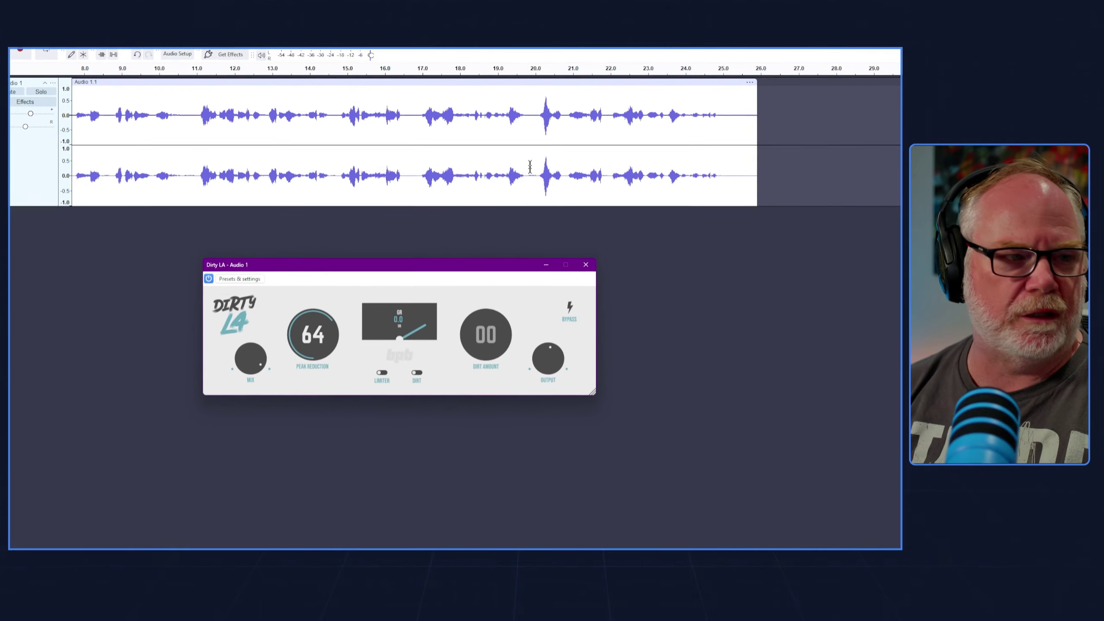
key(space)
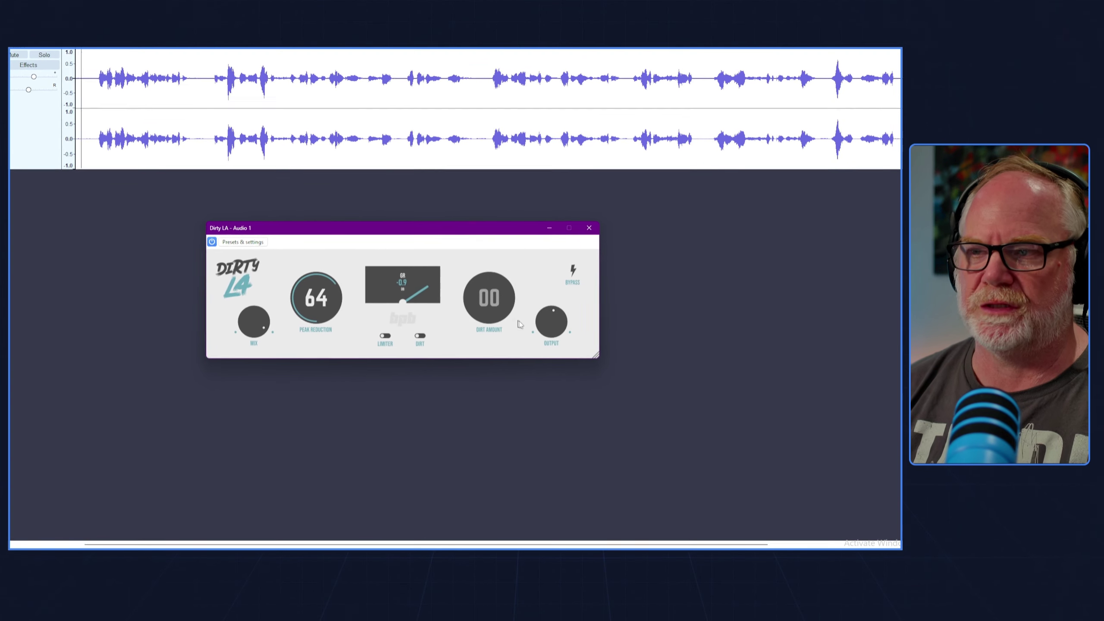
drag(539, 326, 543, 324)
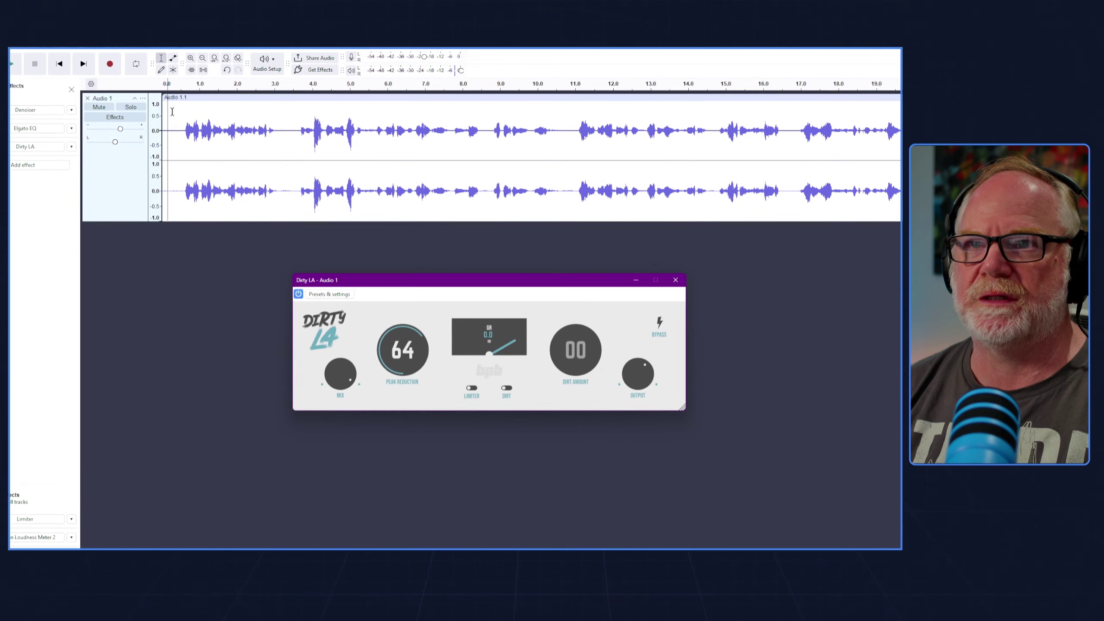
Play back the Audio 1 track from near its beginning while toggling the Dirty LA and Elgato EQ realtime effects.
click(170, 126)
key(space)
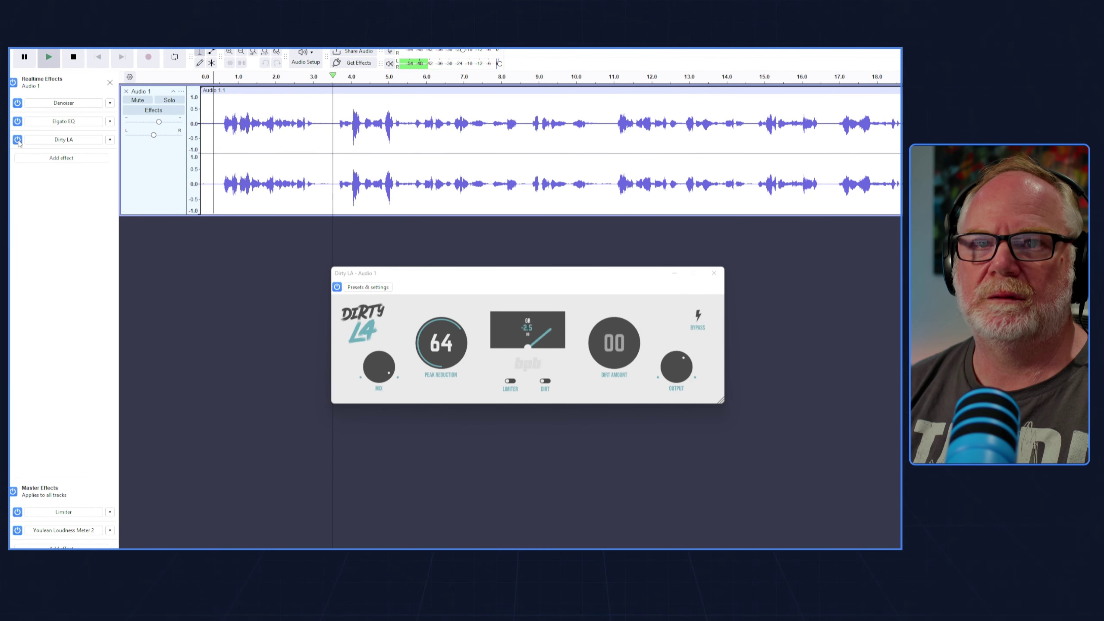
click(17, 139)
click(17, 121)
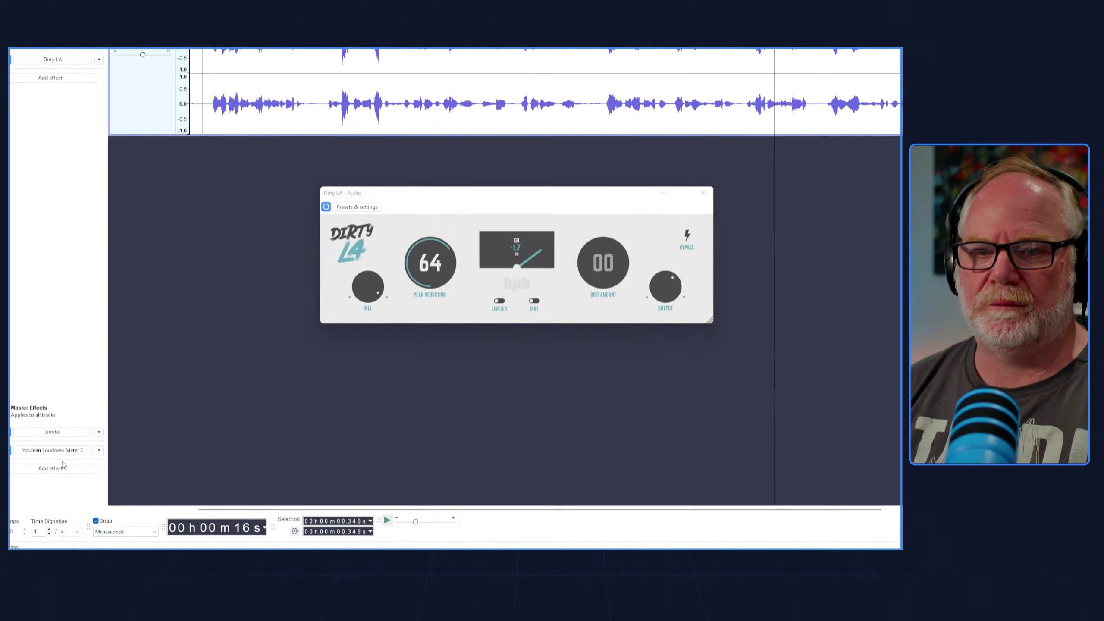
Measure the track's loudness with the new Dirty LA output in the Youlean Loudness Meter 2, then close the meter.
click(58, 451)
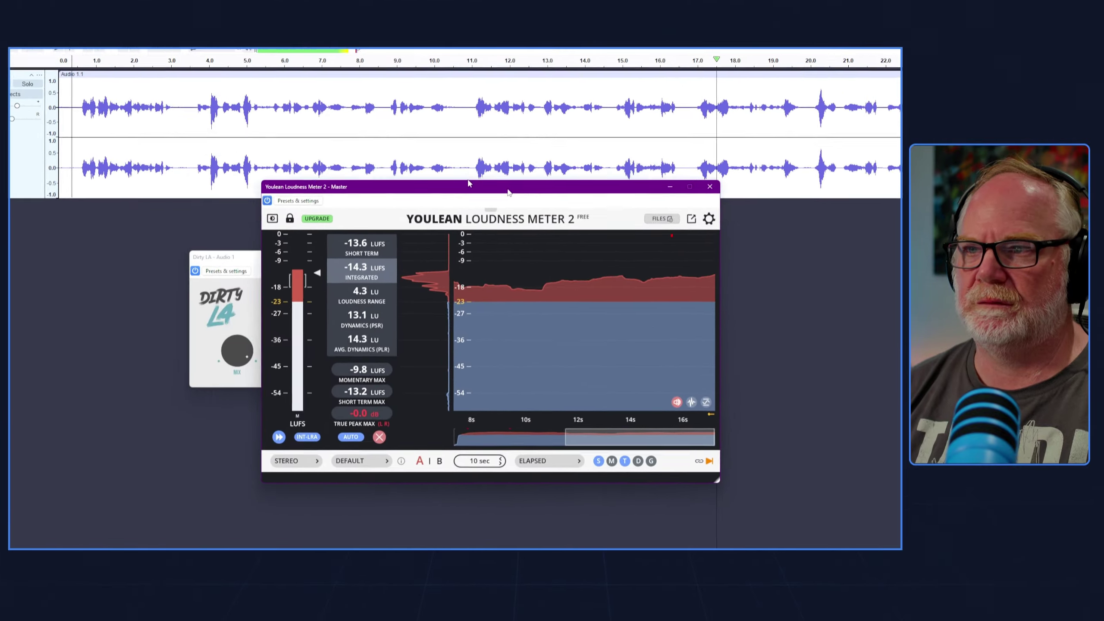
drag(468, 183, 614, 182)
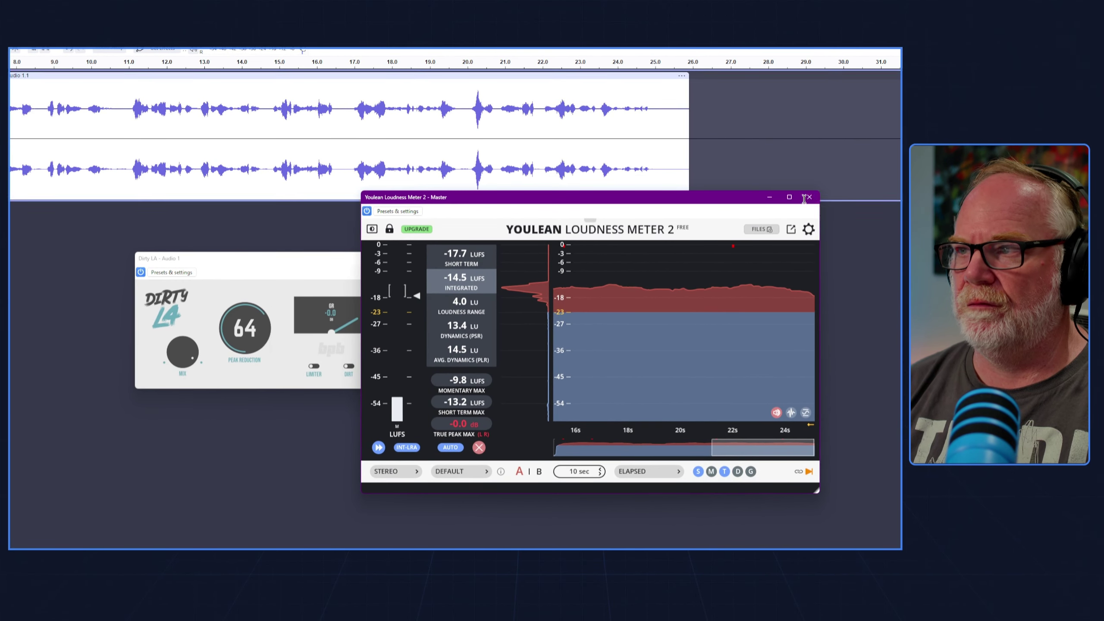
click(806, 198)
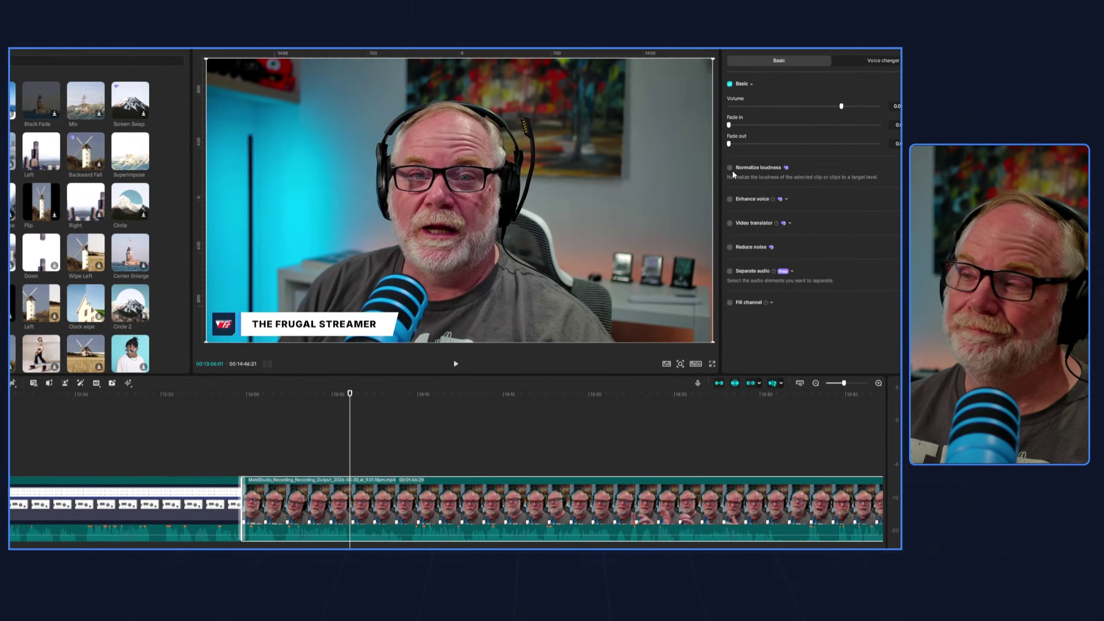
Switch to CapCut and normalize the loudness of the selected recording clip to -14 LUFS.
click(730, 169)
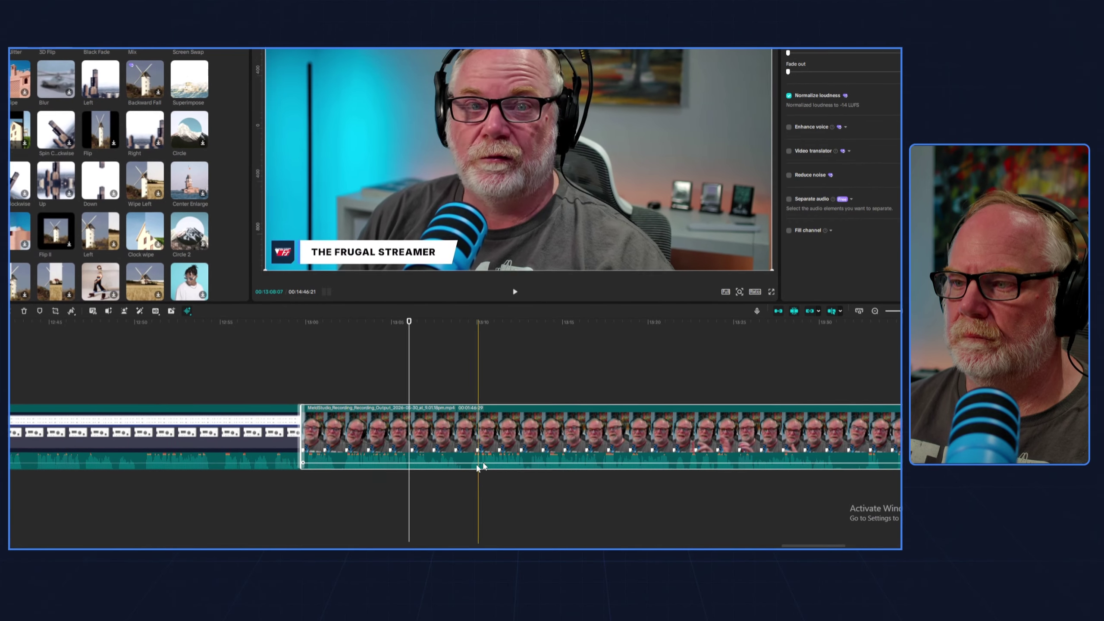